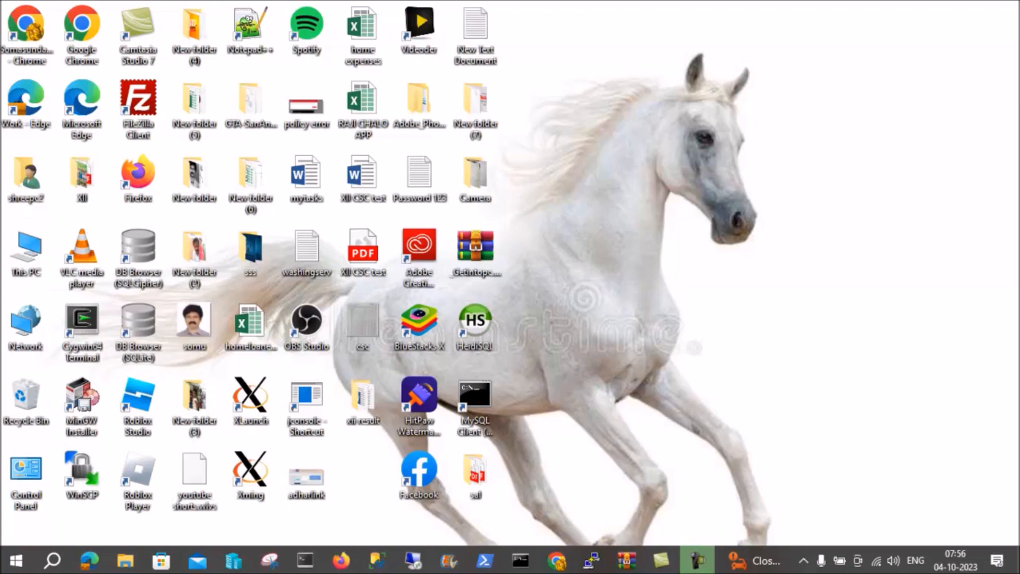
# Switch to Google Chrome, replace the MySQL documentation tab with a new one and search for "mariadb sample database".
pyautogui.click(557, 560)
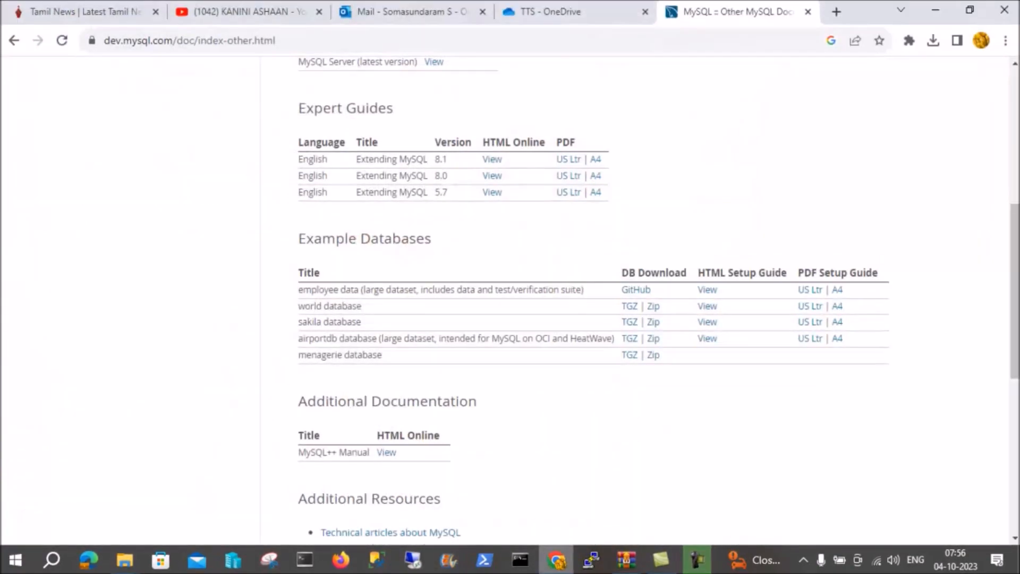
pyautogui.hotkey('ctrl', 'w')
pyautogui.hotkey('ctrl', 't')
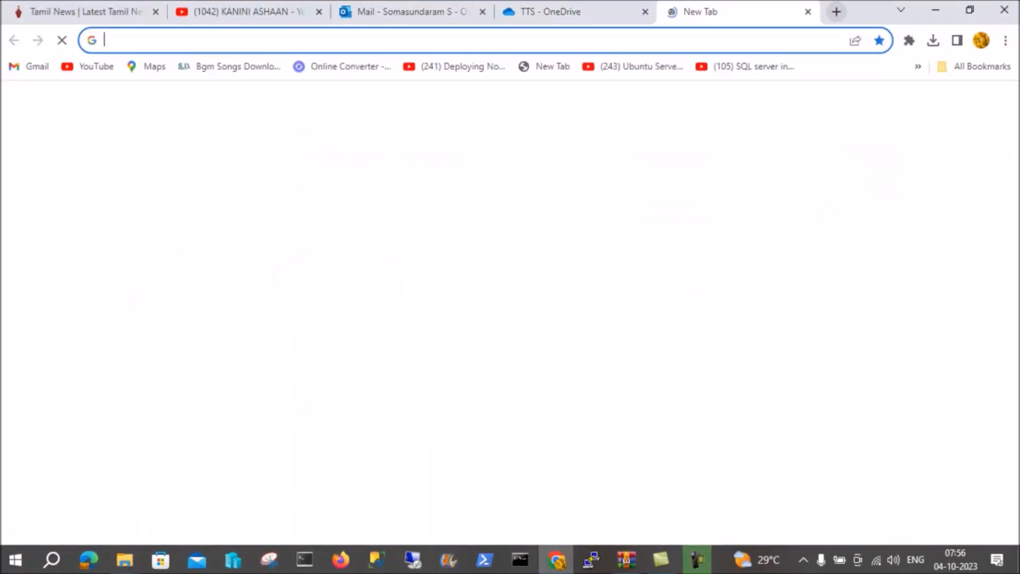
pyautogui.write('ma')
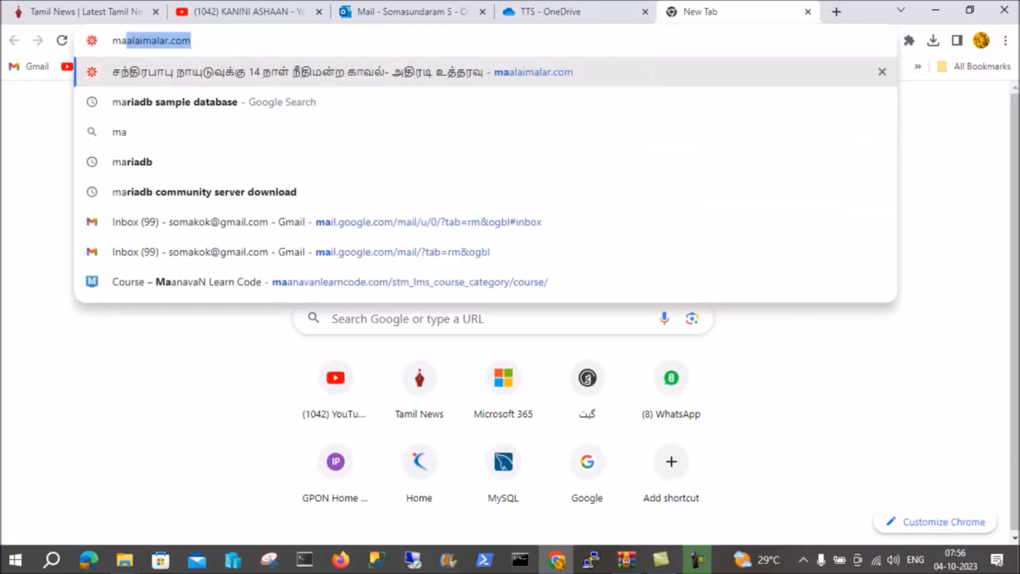
pyautogui.write('riadb sample database')
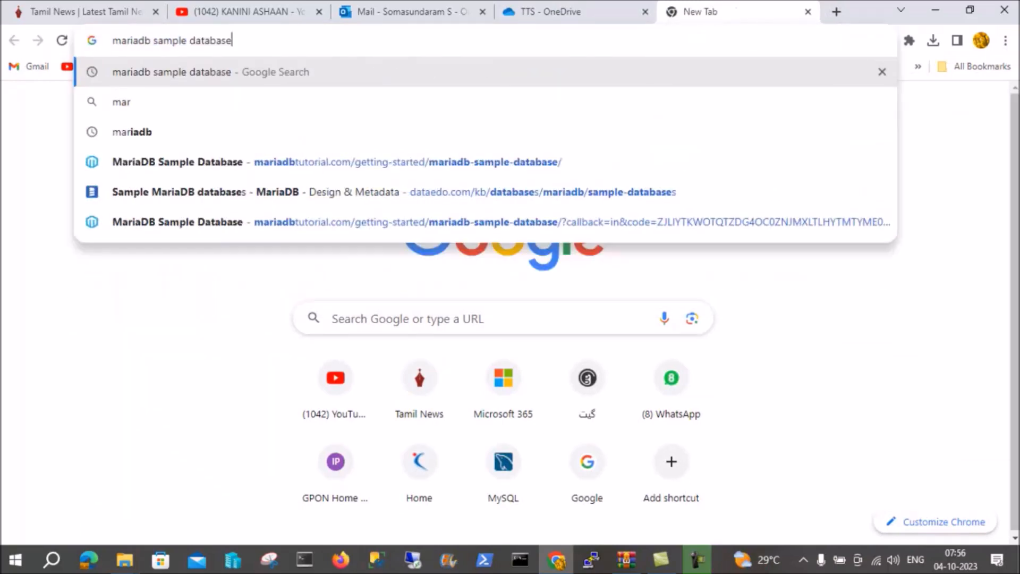
pyautogui.press('Return')
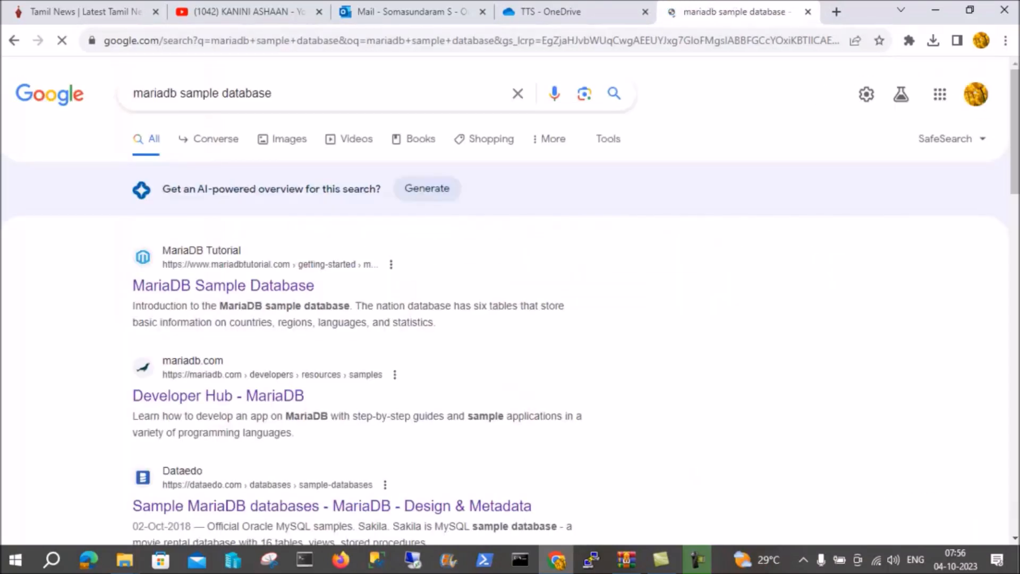
# Open the Dataedo article "Sample MariaDB databases" from the search results.
pyautogui.scroll(-4, 330, 281)
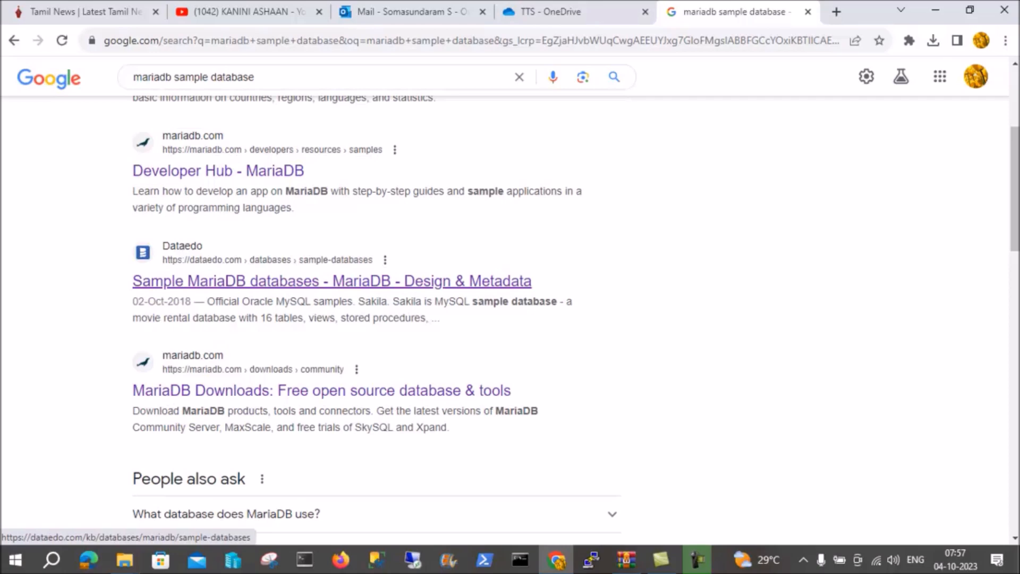
pyautogui.click(332, 281)
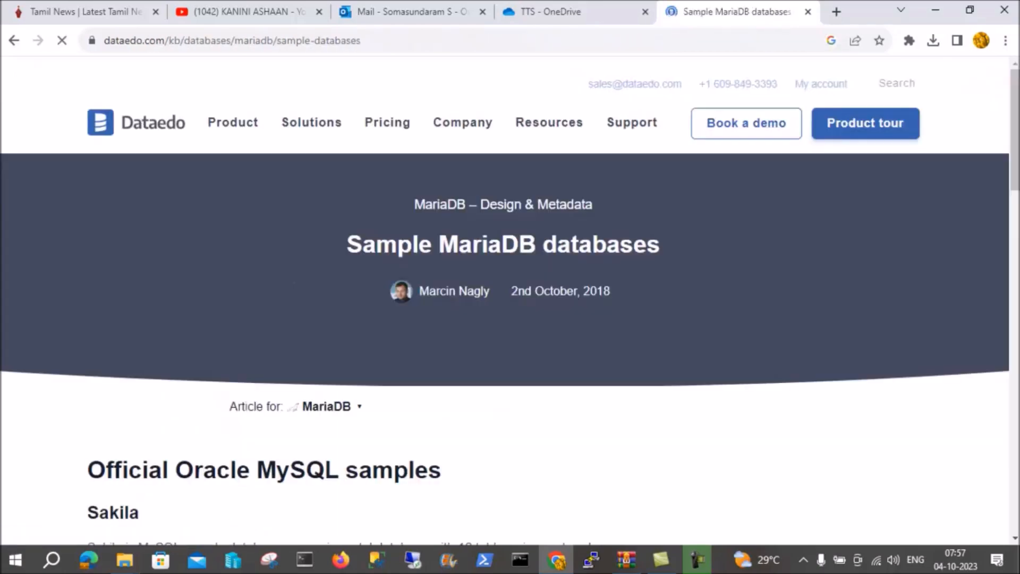
pyautogui.scroll(-4, 510, 345)
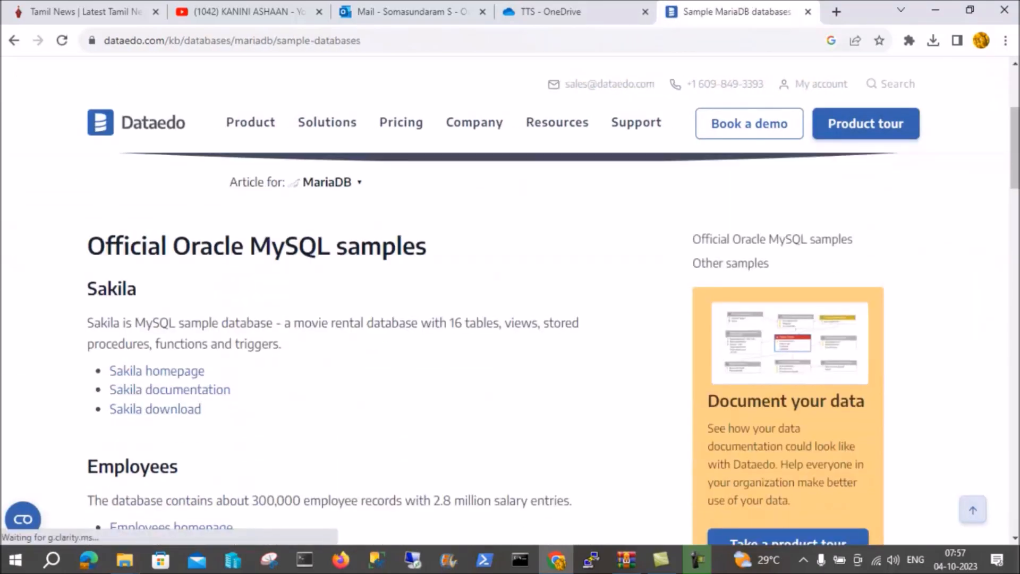
# Look through the Official Oracle MySQL samples listed in the article, including Sakila, Employees, World and Menagerie.
pyautogui.scroll(-1, 510, 345)
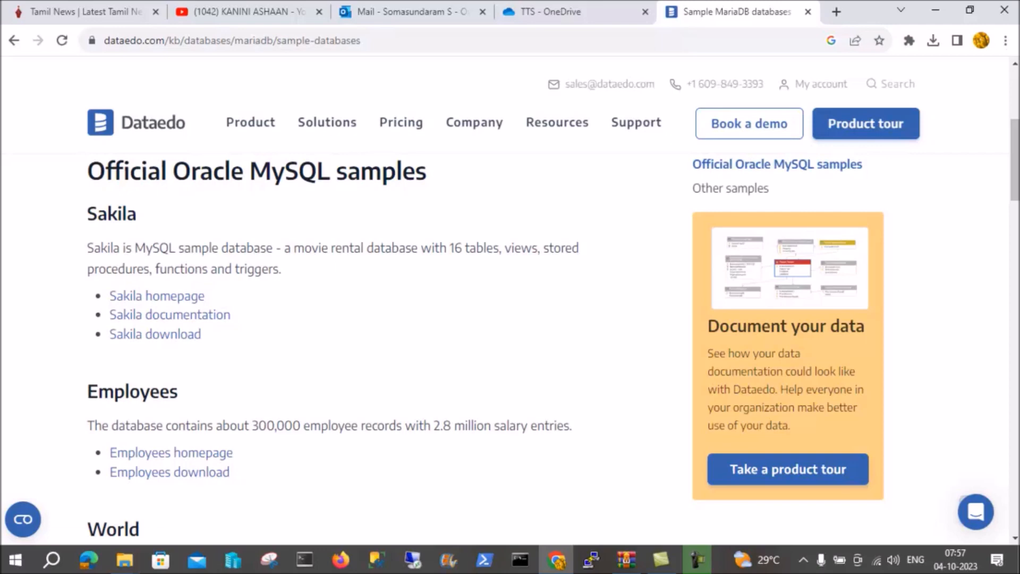
pyautogui.scroll(-3, 510, 346)
pyautogui.scroll(3, 510, 345)
pyautogui.scroll(-8, 510, 346)
pyautogui.scroll(4, 510, 345)
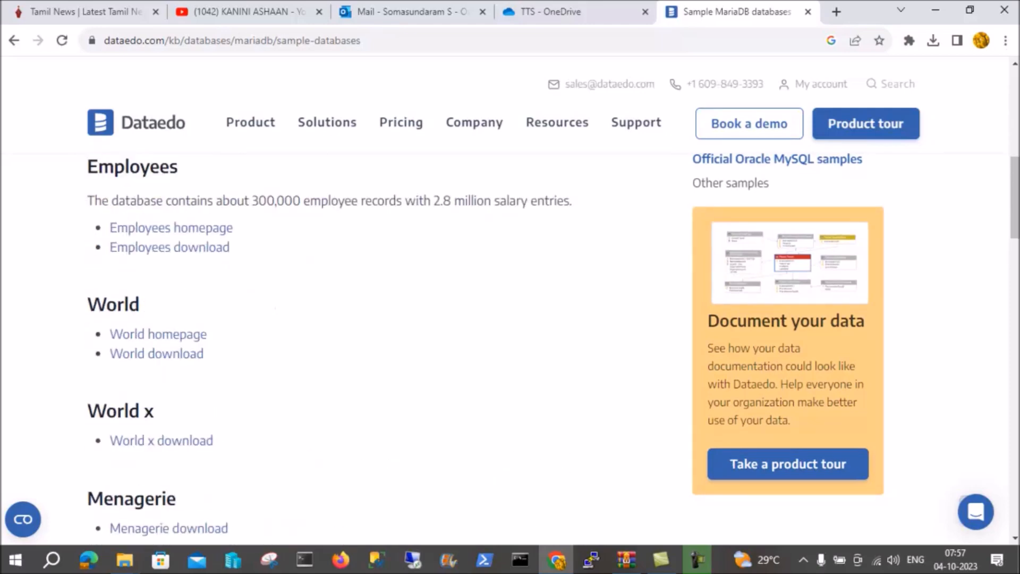
pyautogui.scroll(3, 510, 346)
pyautogui.scroll(-4, 510, 346)
pyautogui.scroll(4, 510, 346)
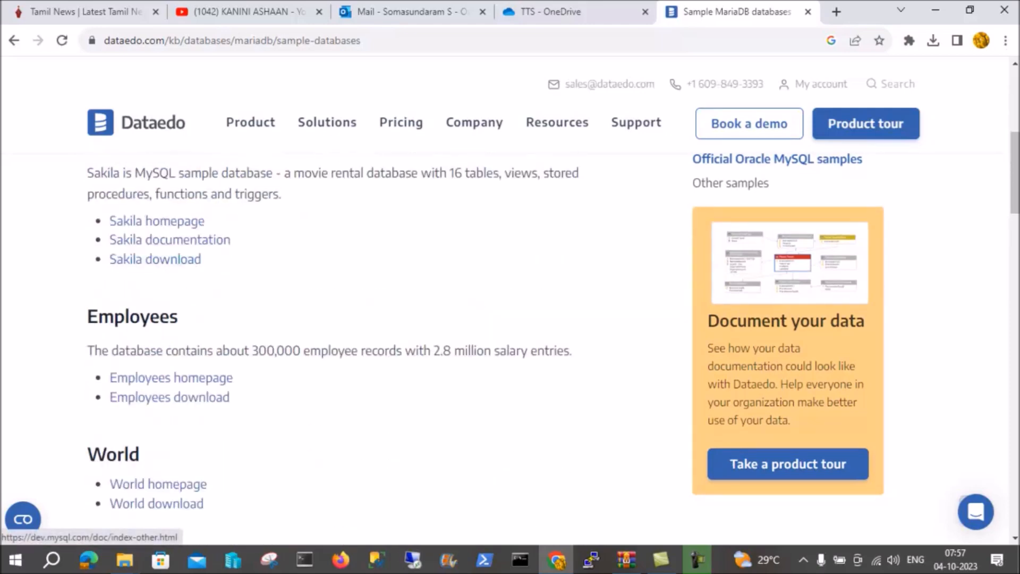
# Follow the Sakila download link and download the sakila database as a Zip from the Example Databases table.
pyautogui.click(155, 259)
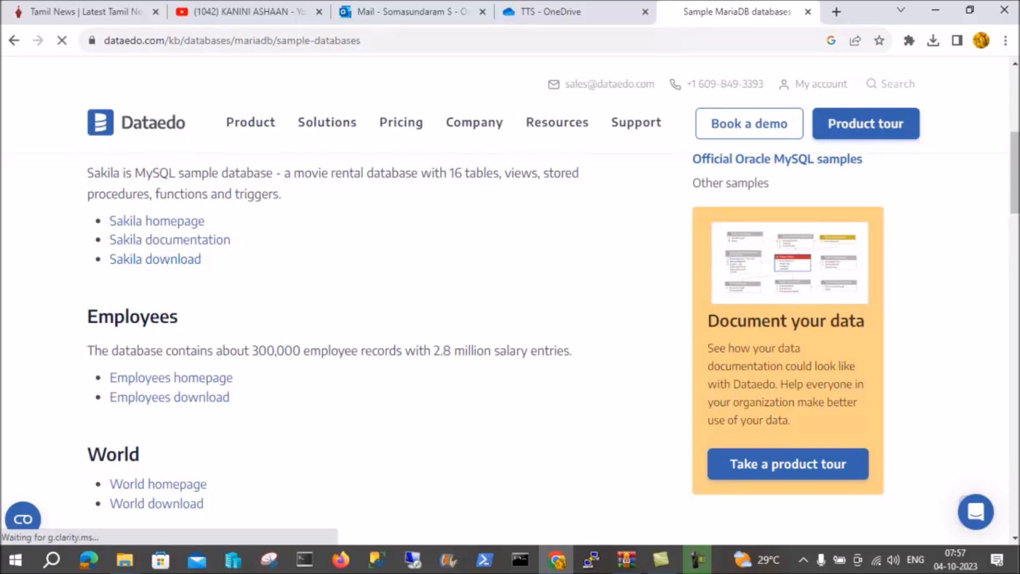
pyautogui.scroll(-4, 453, 250)
pyautogui.scroll(3, 453, 251)
pyautogui.scroll(-4, 453, 250)
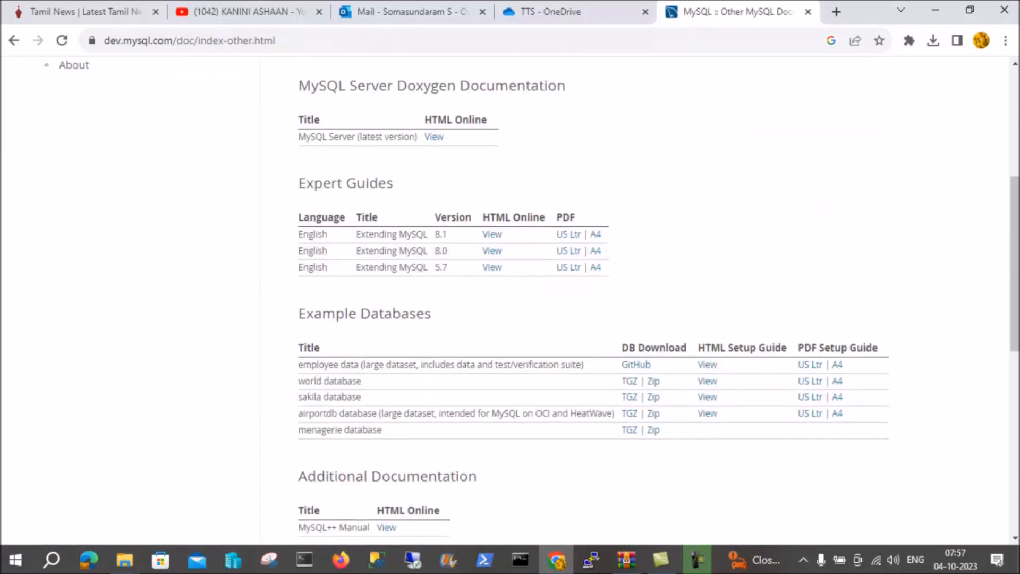
pyautogui.scroll(-2, 478, 352)
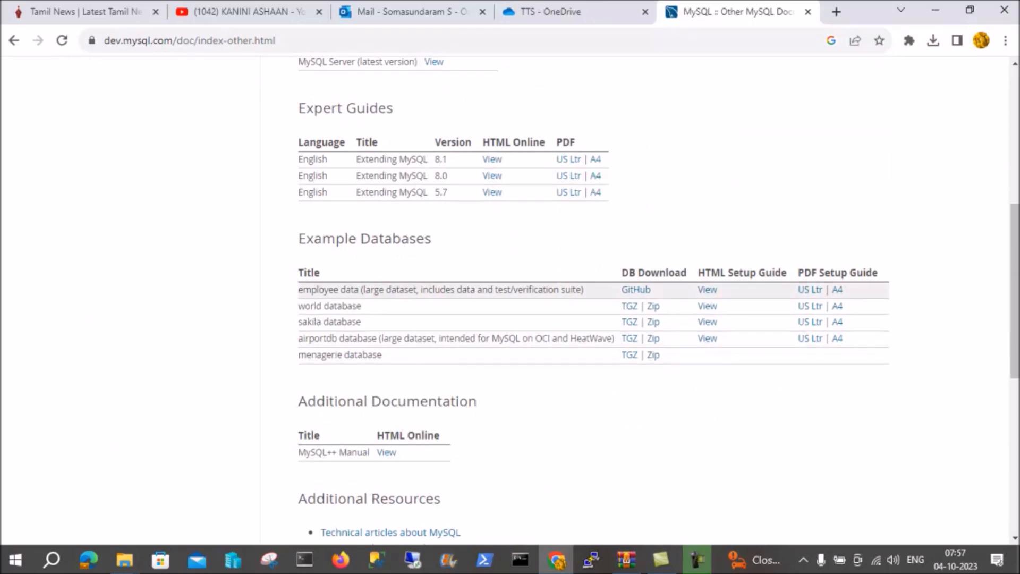
pyautogui.scroll(3, 478, 289)
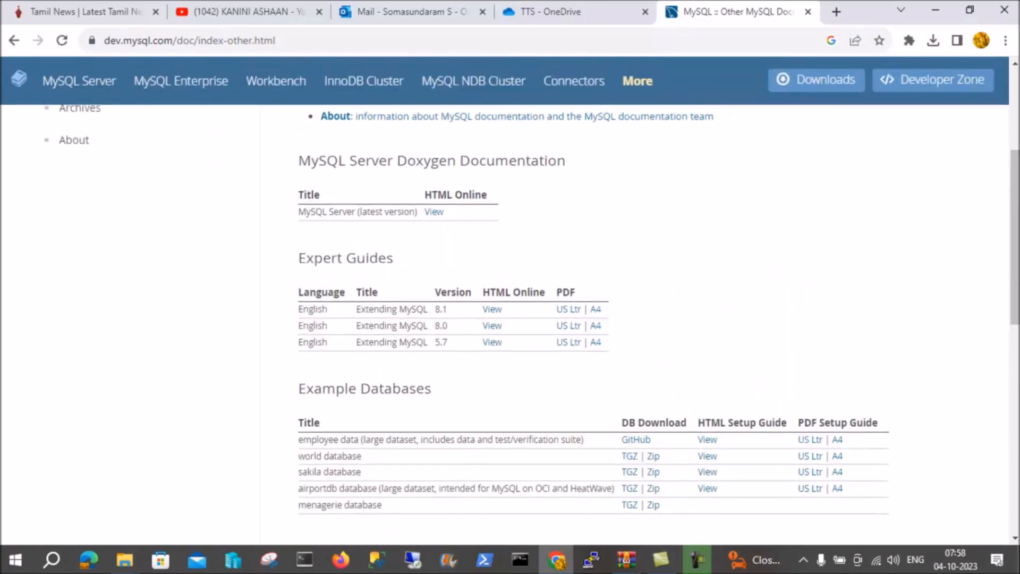
pyautogui.scroll(-3, 479, 338)
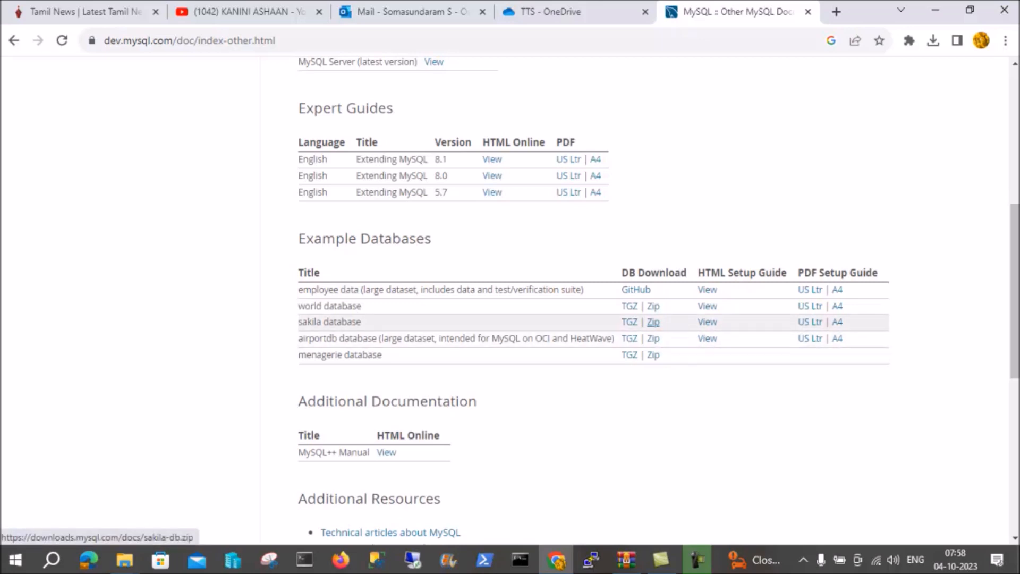
pyautogui.click(653, 322)
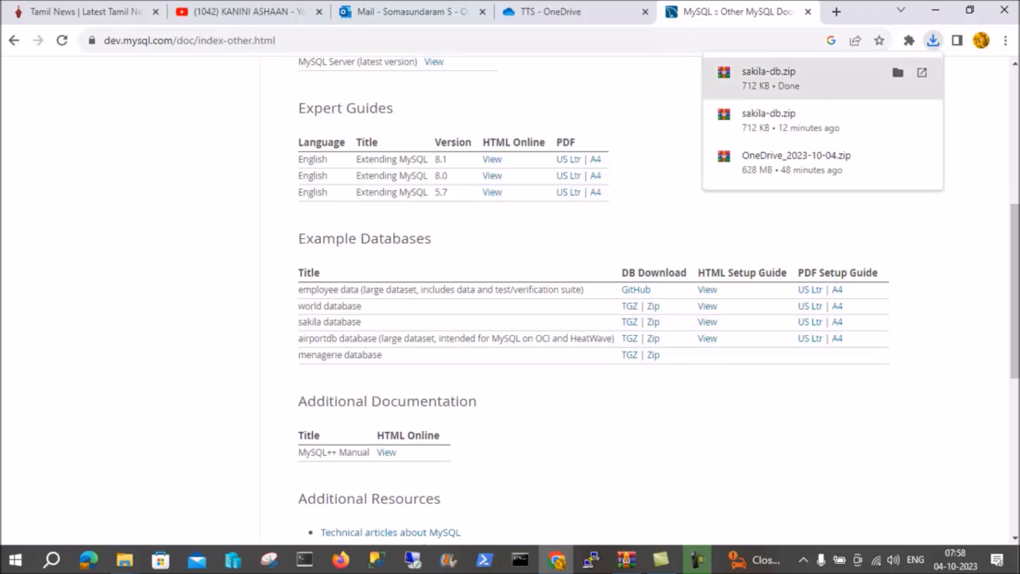
# Show the downloaded sakila-db.zip in its folder and extract the archive directly into Downloads.
pyautogui.click(898, 73)
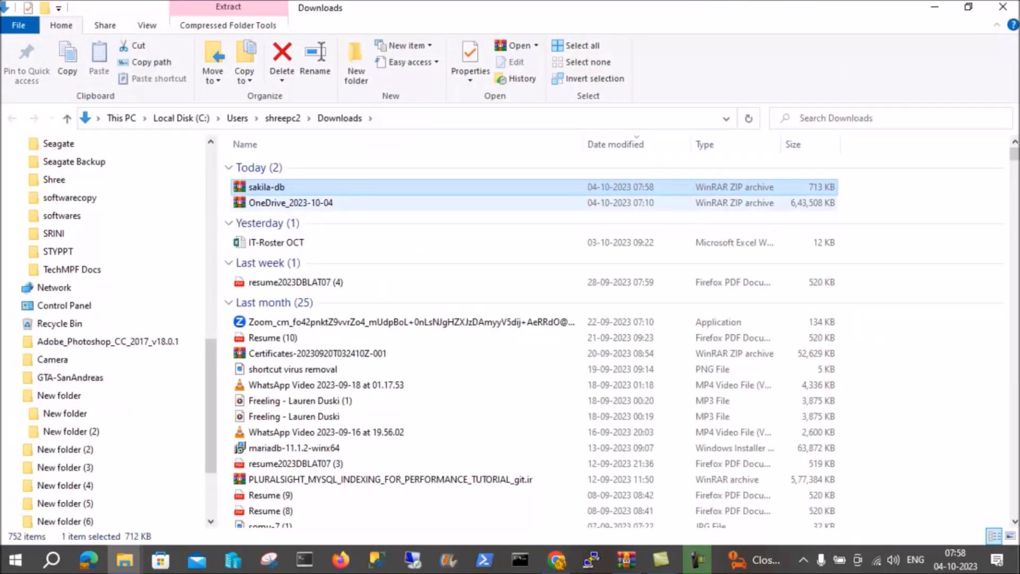
pyautogui.rightClick(289, 186)
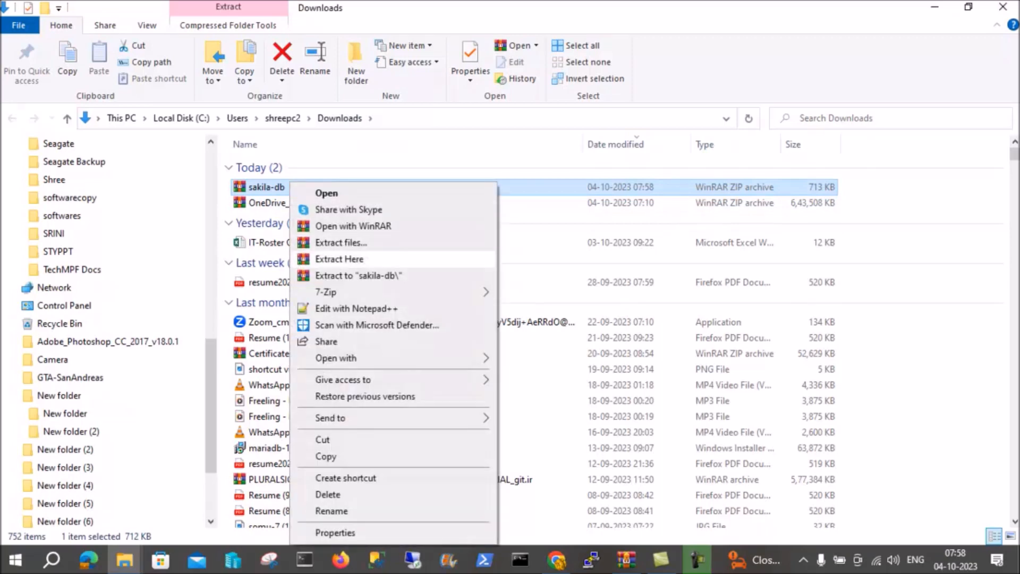
pyautogui.click(339, 259)
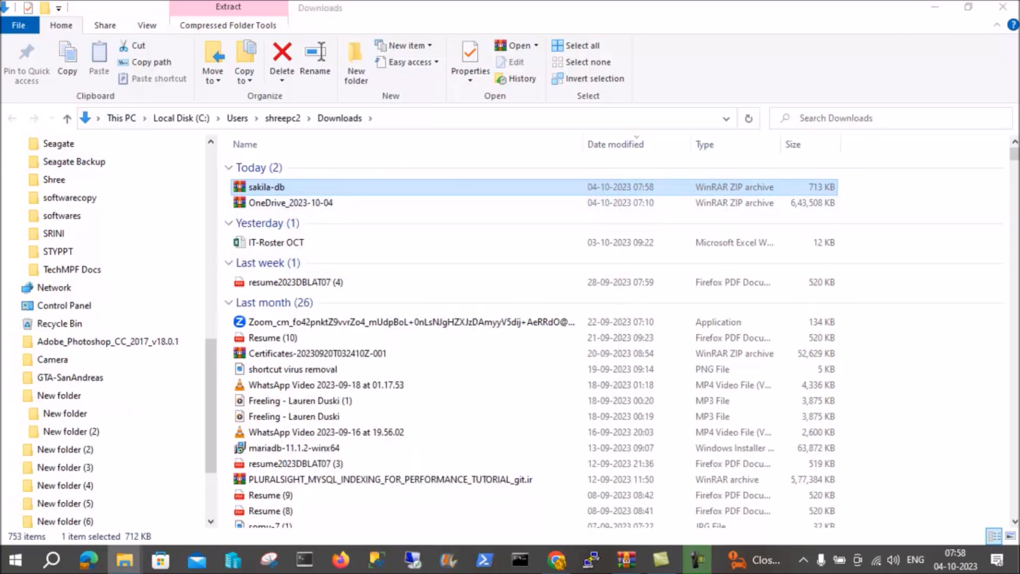
pyautogui.click(685, 144)
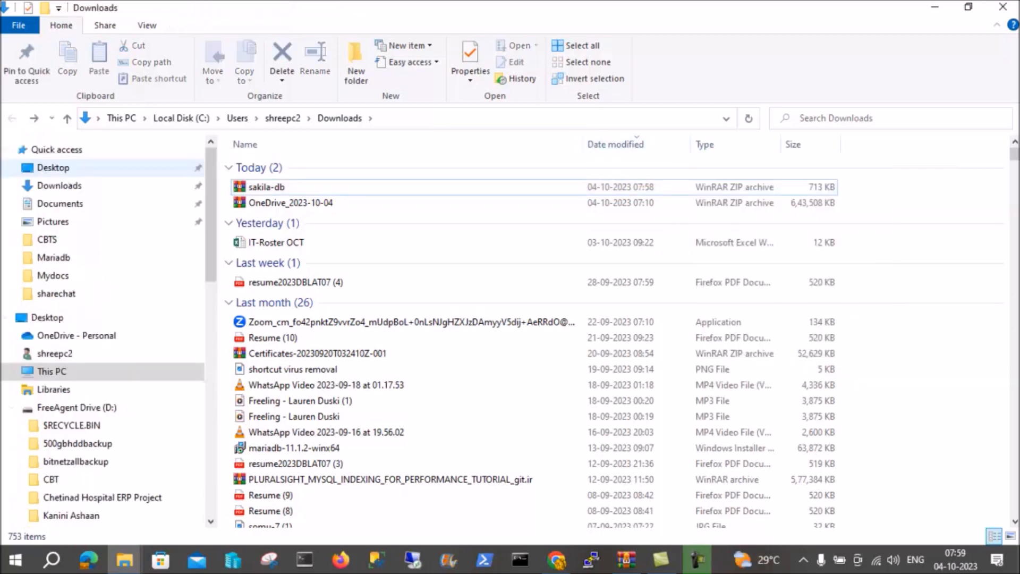
# Find the extracted sakila-db folder among the downloads and open it.
pyautogui.scroll(-3, 531, 342)
pyautogui.scroll(-7, 531, 346)
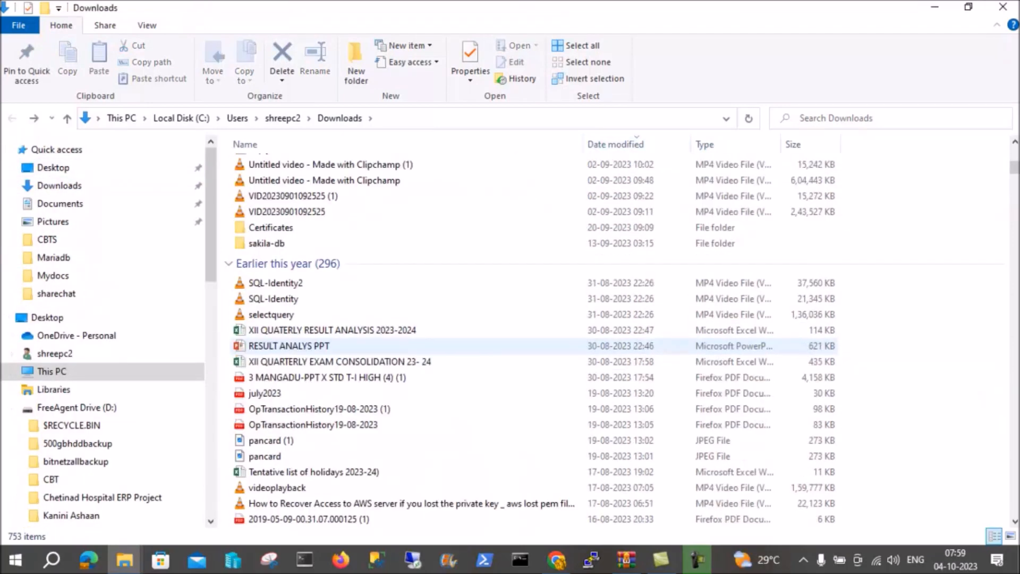
pyautogui.click(267, 243)
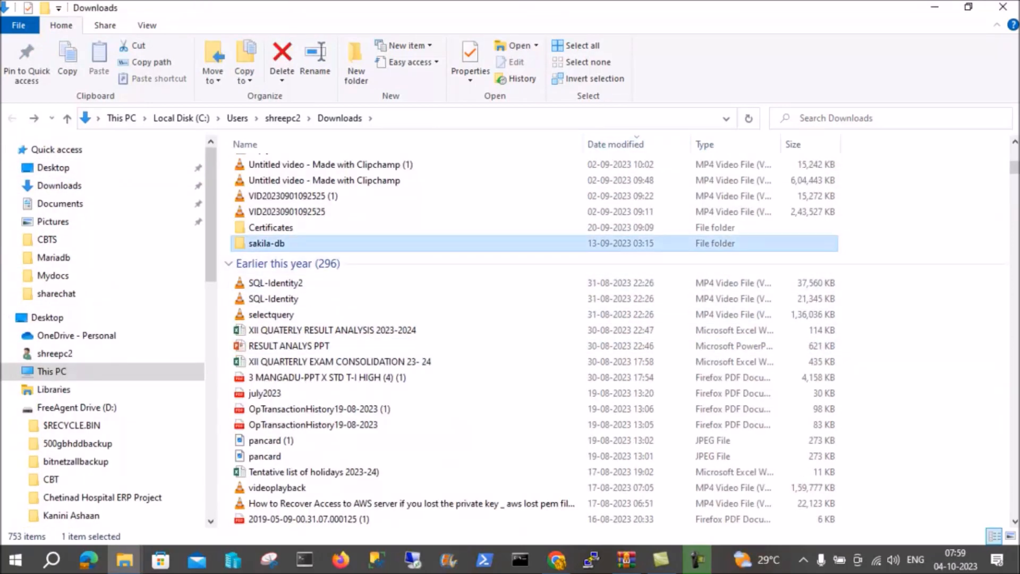
pyautogui.press('Return')
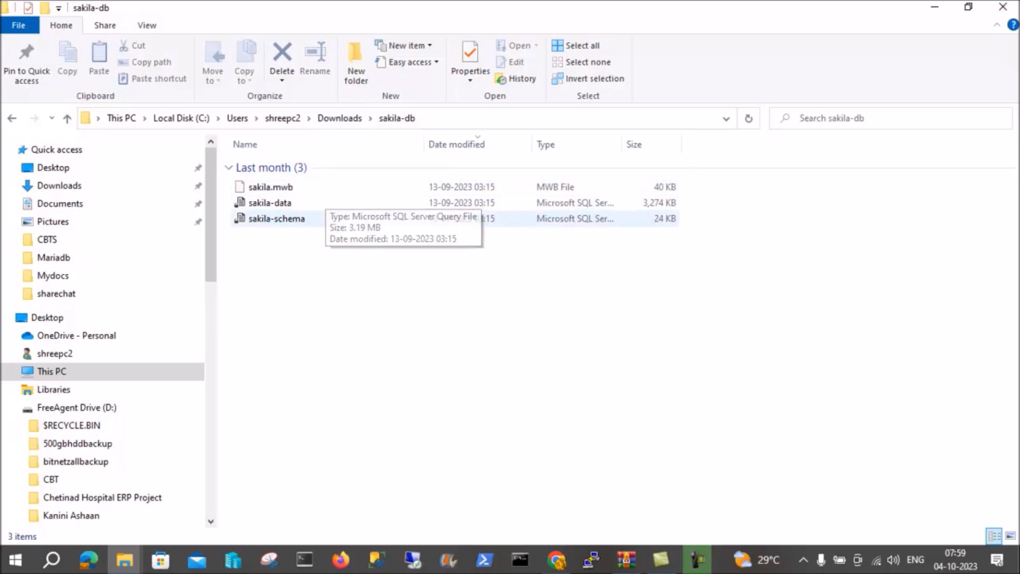
# Examine the sakila-schema and sakila-data SQL files in the extracted folder.
pyautogui.click(324, 218)
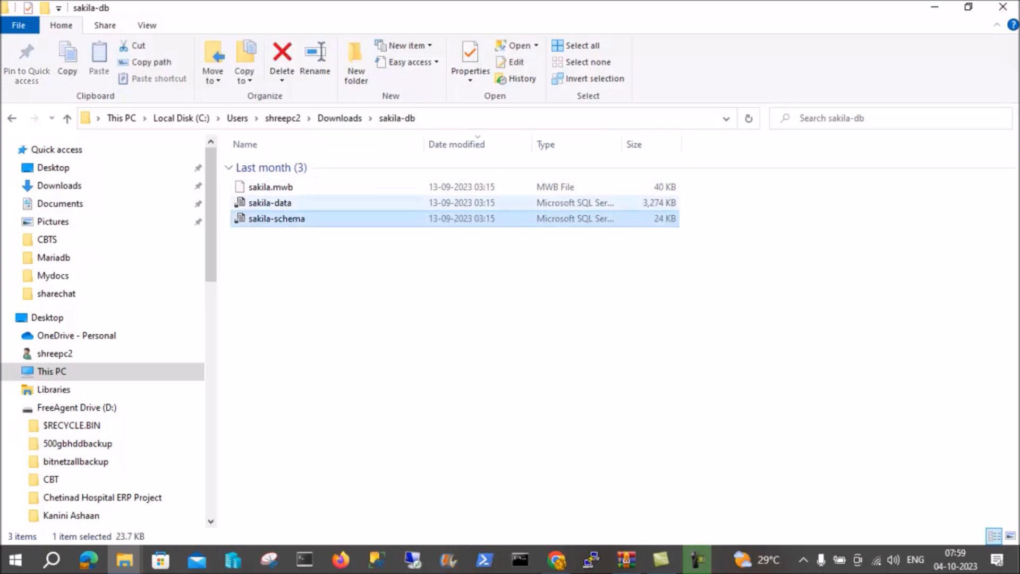
pyautogui.click(297, 203)
pyautogui.click(298, 218)
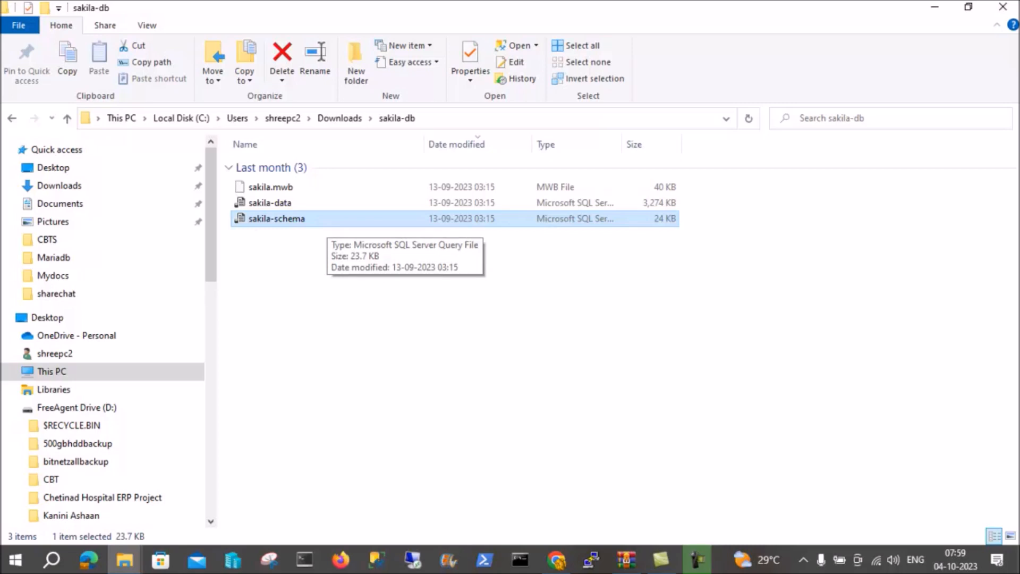
pyautogui.click(272, 203)
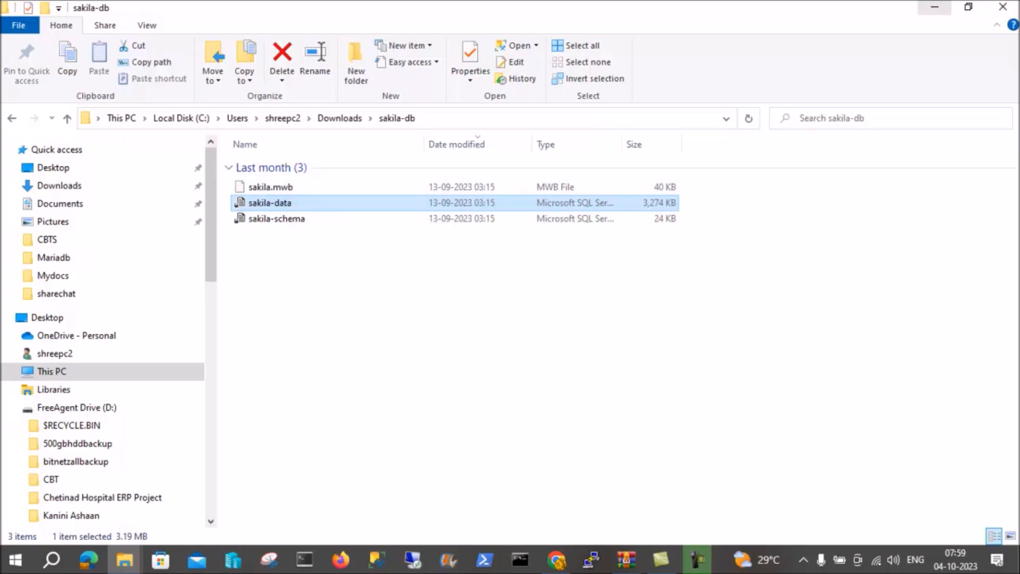
# Minimise the file explorer and browser windows and launch HeidiSQL from the desktop.
pyautogui.click(935, 6)
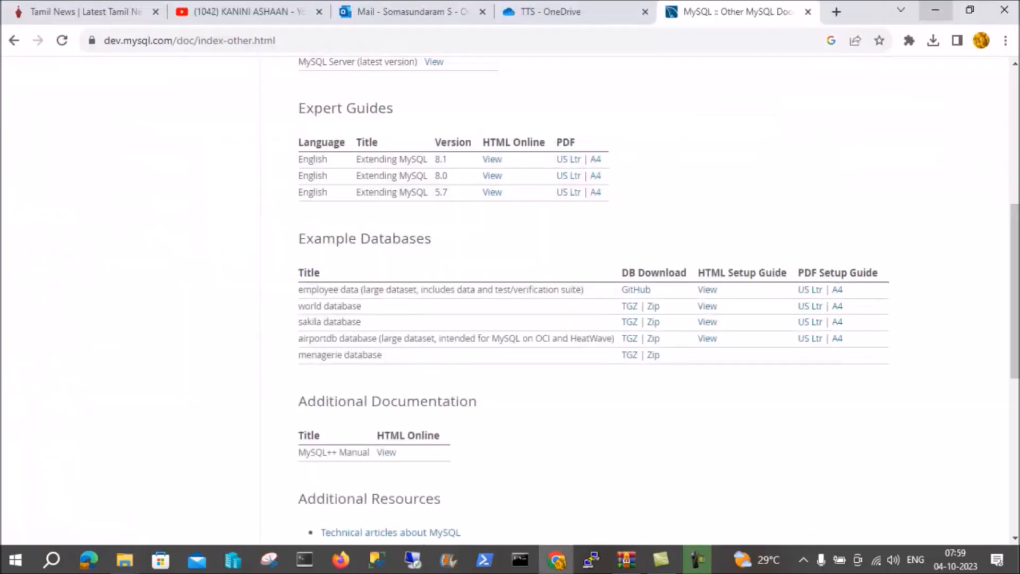
pyautogui.click(935, 9)
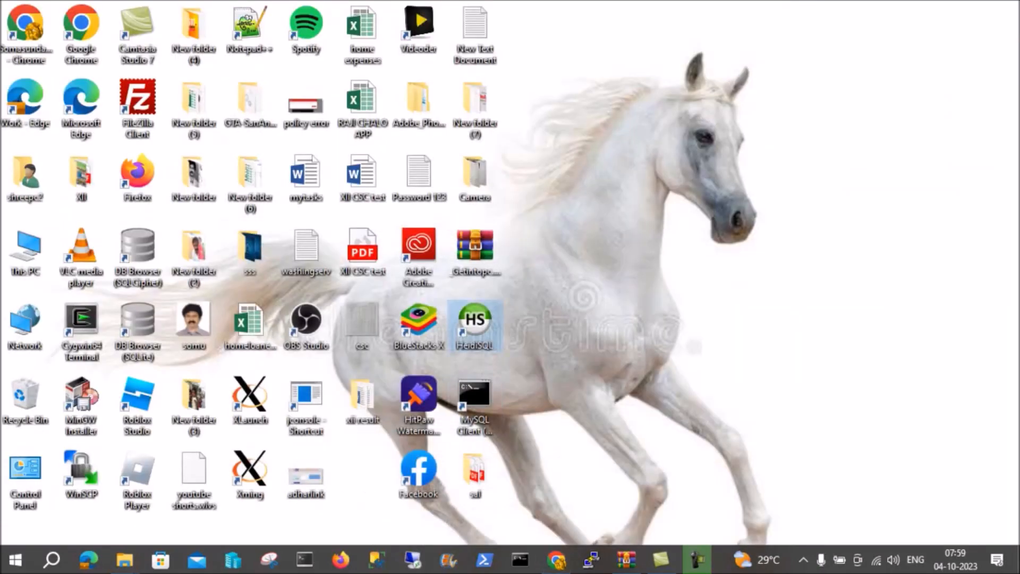
pyautogui.doubleClick(475, 322)
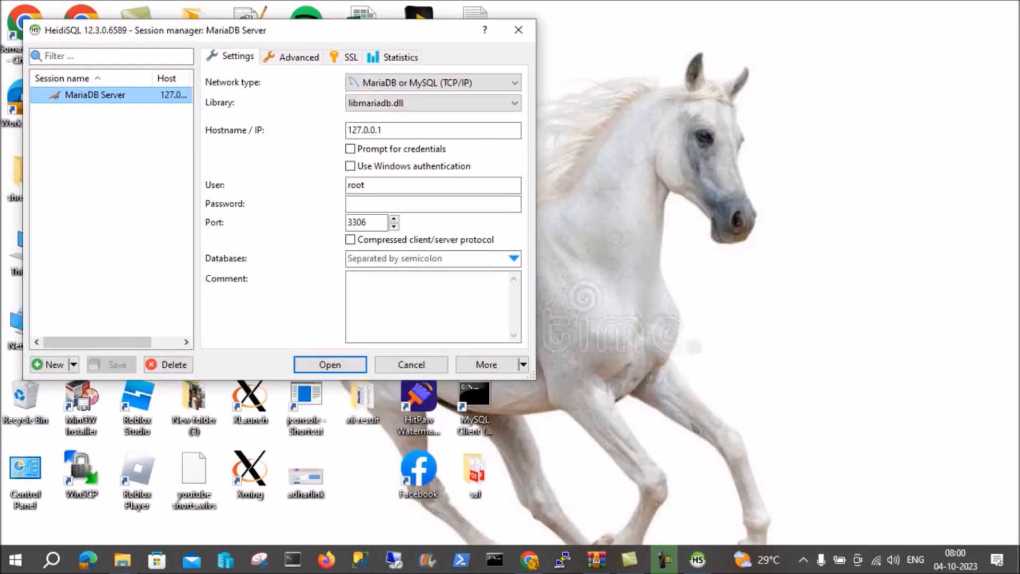
# Enter the root account's password for the MariaDB Server session on host 127.0.0.1 and open the connection.
pyautogui.doubleClick(366, 130)
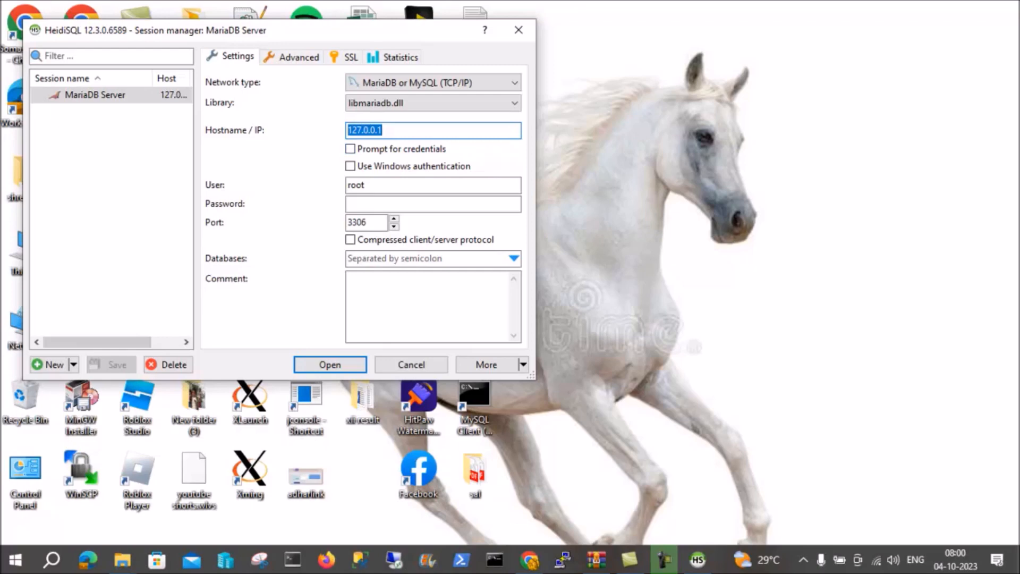
pyautogui.click(367, 185)
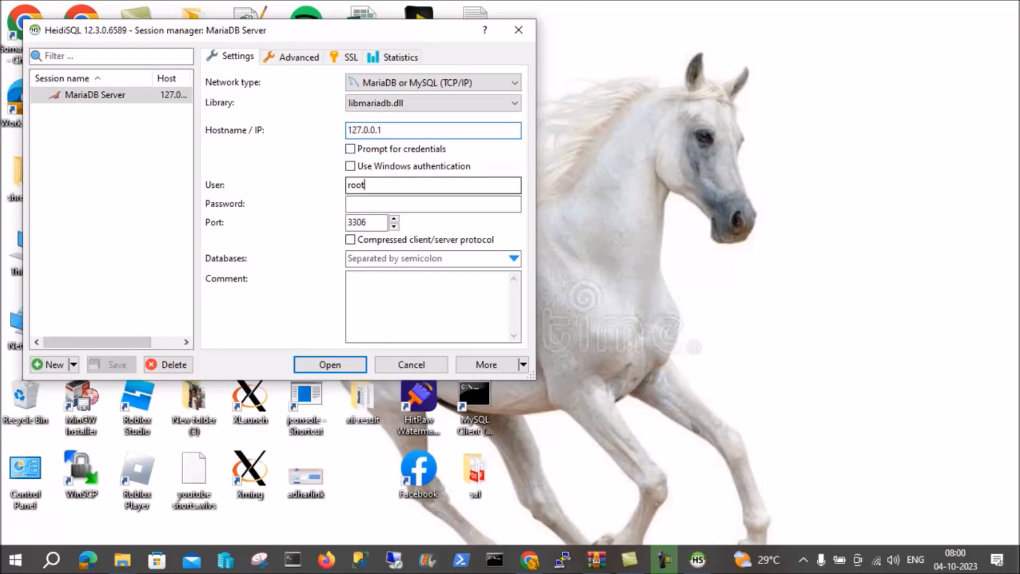
pyautogui.click(367, 204)
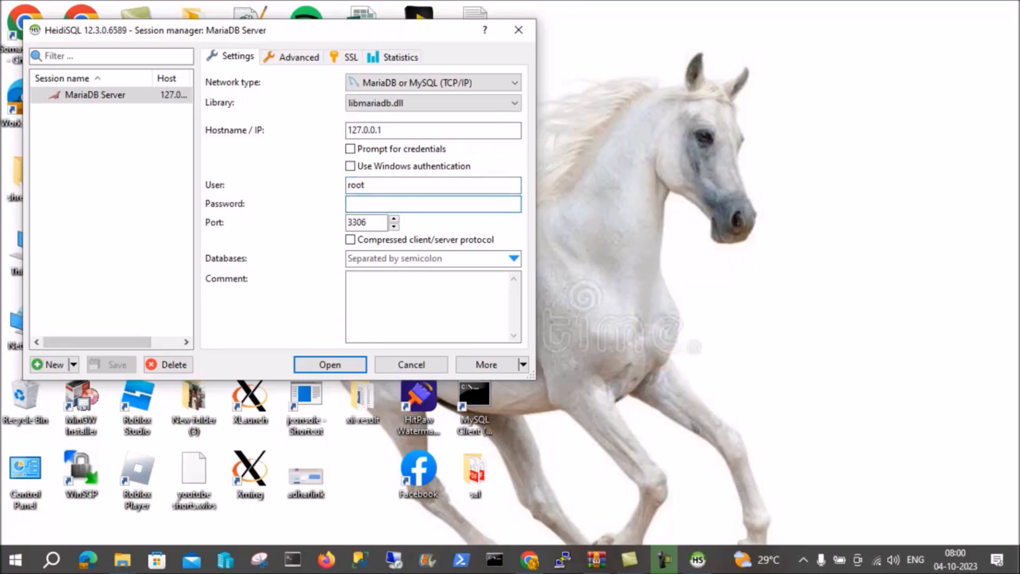
pyautogui.write('123')
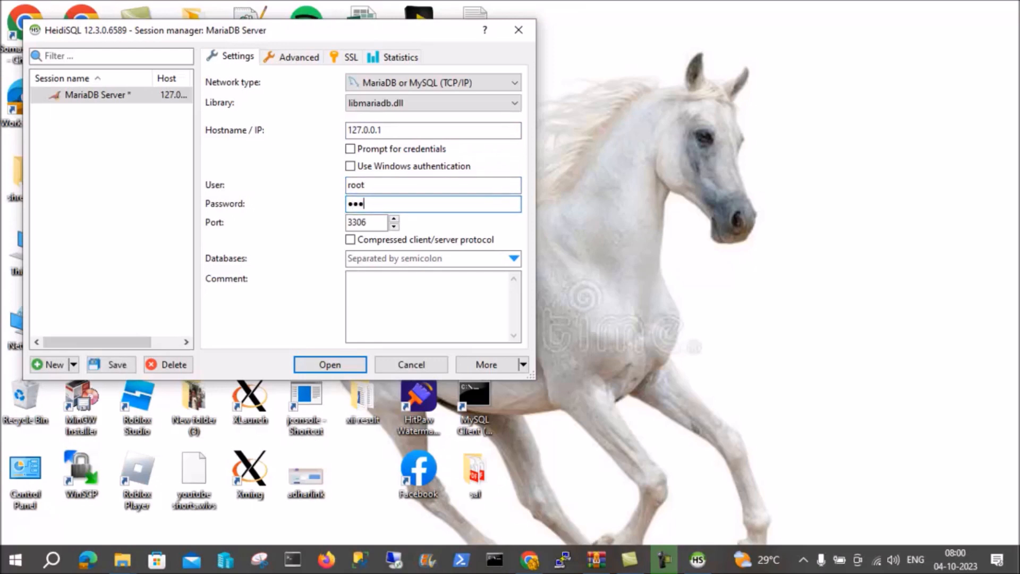
pyautogui.write('4567890')
pyautogui.press('Return')
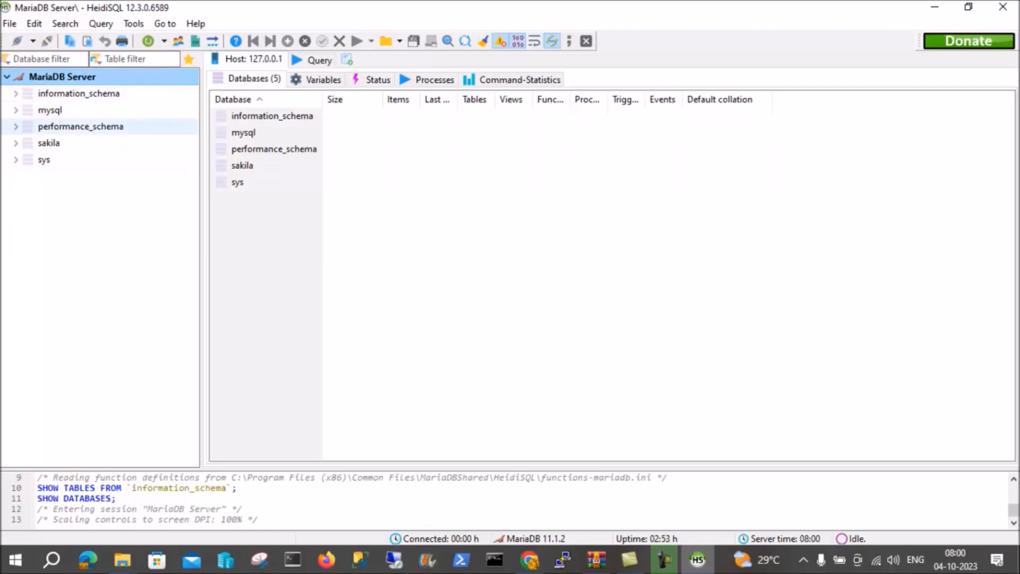
# Drop the existing sakila database from the MariaDB server and confirm the deletion.
pyautogui.click(49, 142)
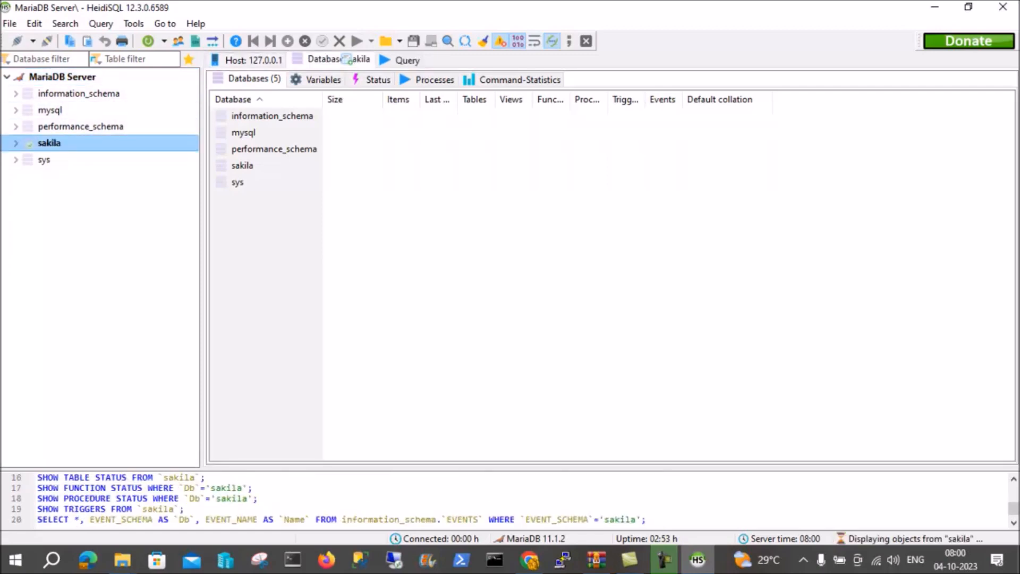
pyautogui.rightClick(66, 143)
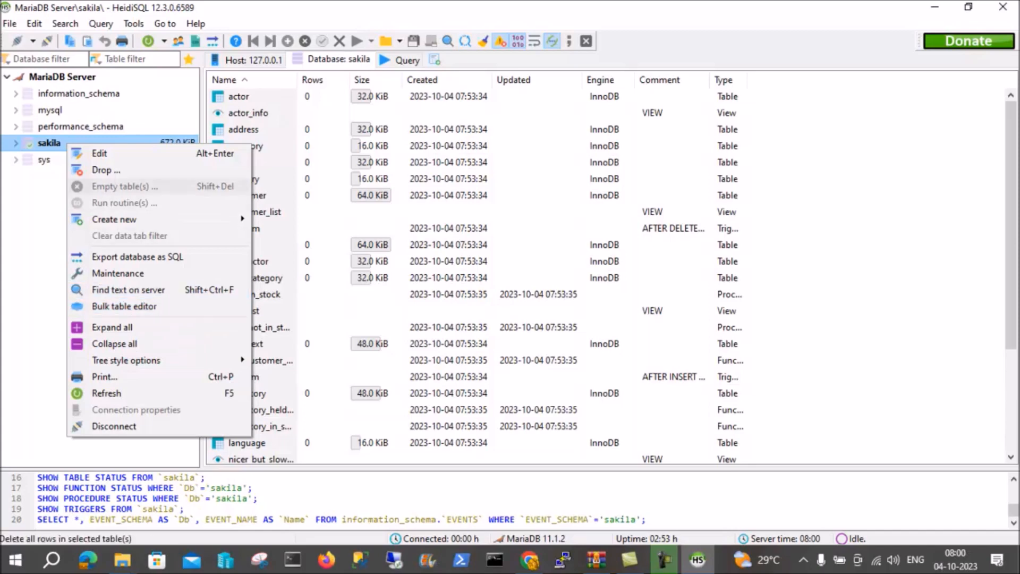
pyautogui.click(104, 169)
pyautogui.click(542, 286)
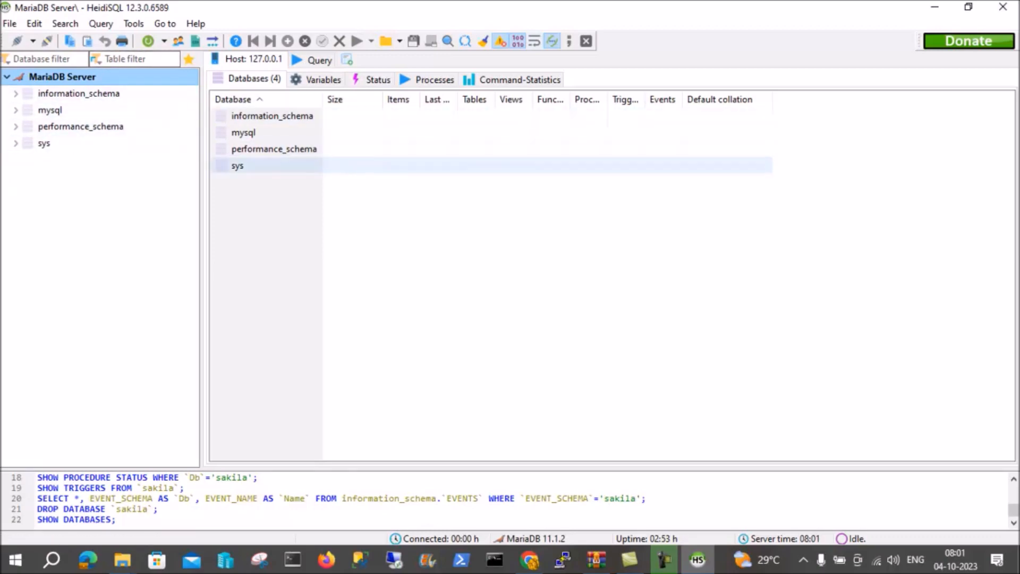
pyautogui.click(237, 166)
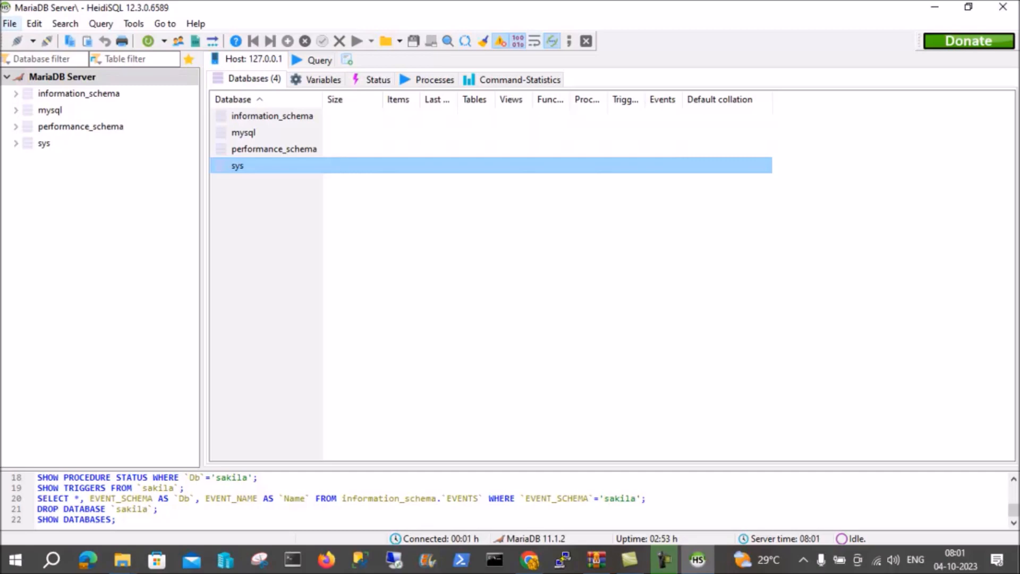
# Load the sakila-schema SQL file from the sakila-db folder into the query editor, accepting automatic encoding detection.
pyautogui.click(10, 23)
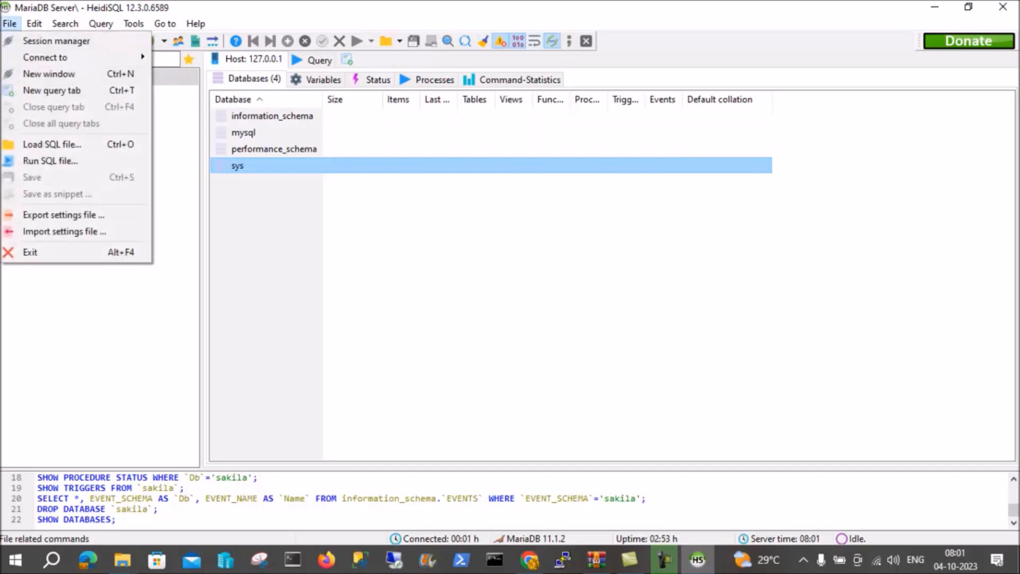
pyautogui.press('Return')
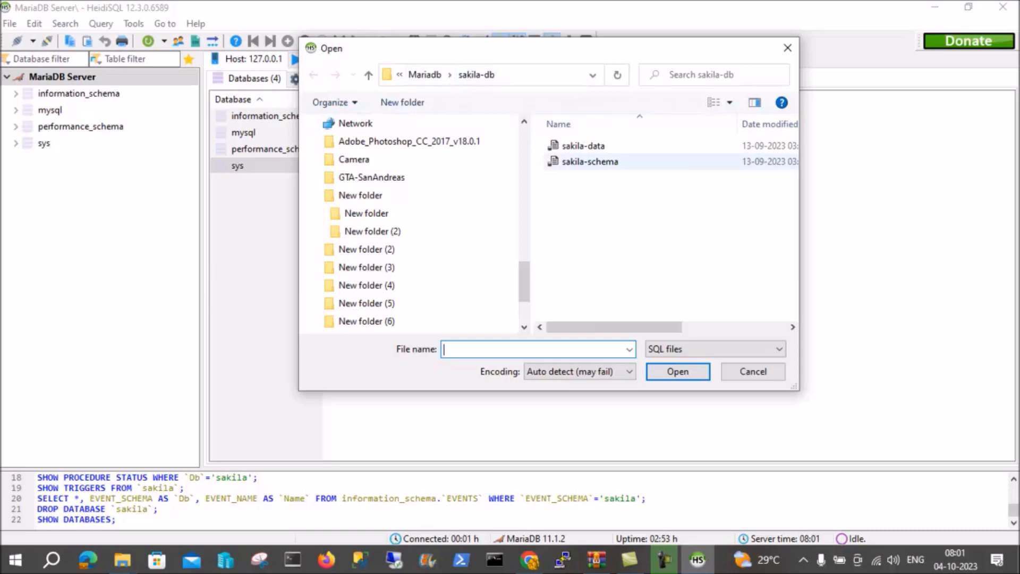
pyautogui.click(590, 161)
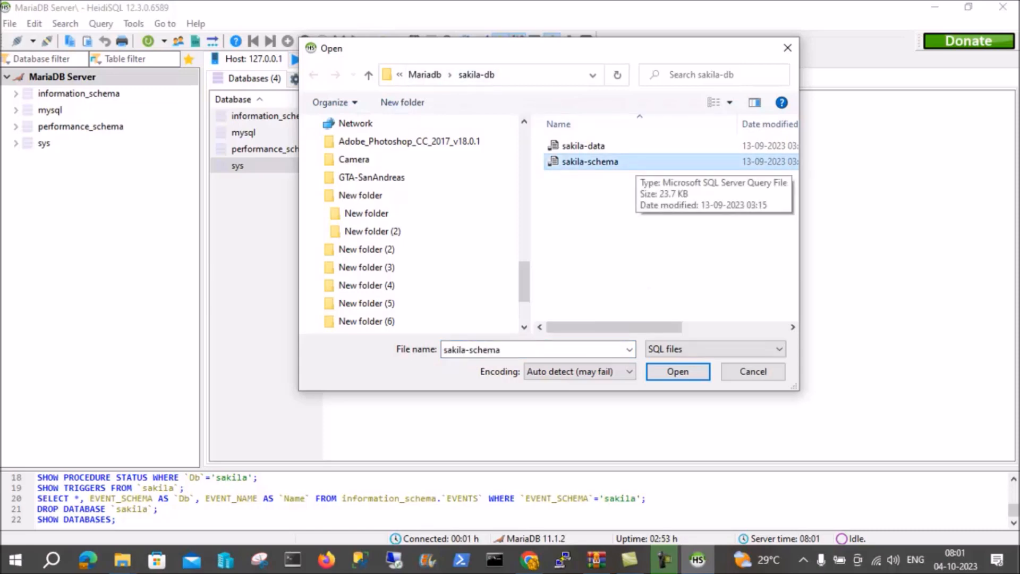
pyautogui.click(678, 371)
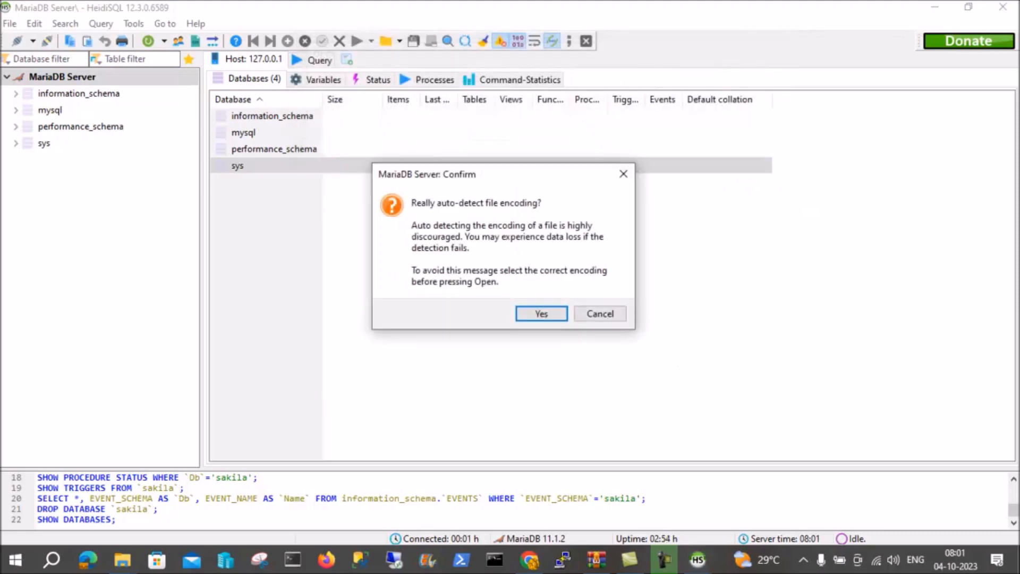
pyautogui.press('Return')
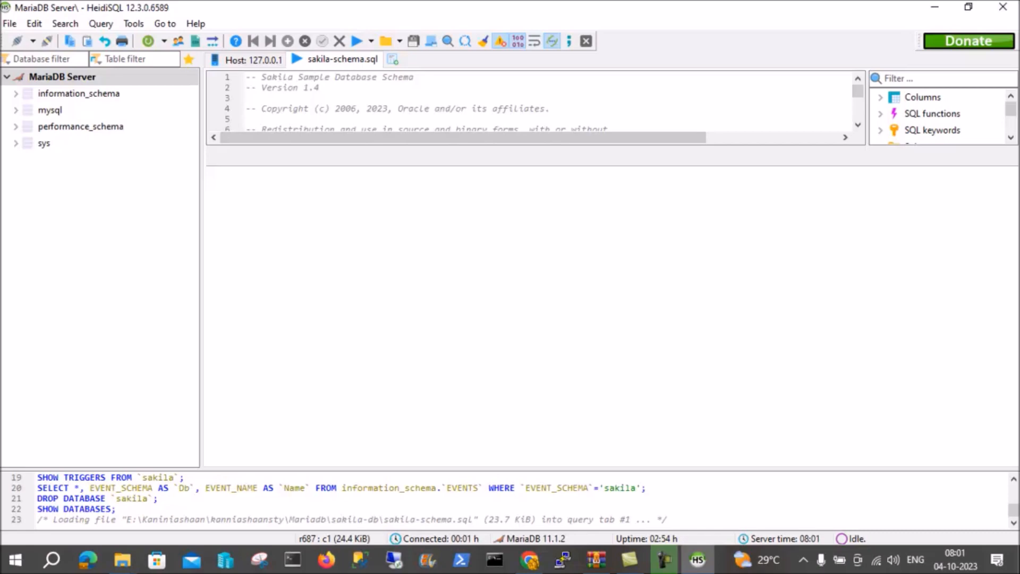
# Examine the sakila-schema script, from the schema creation statements to the actor and address table definitions.
pyautogui.scroll(-12, 531, 101)
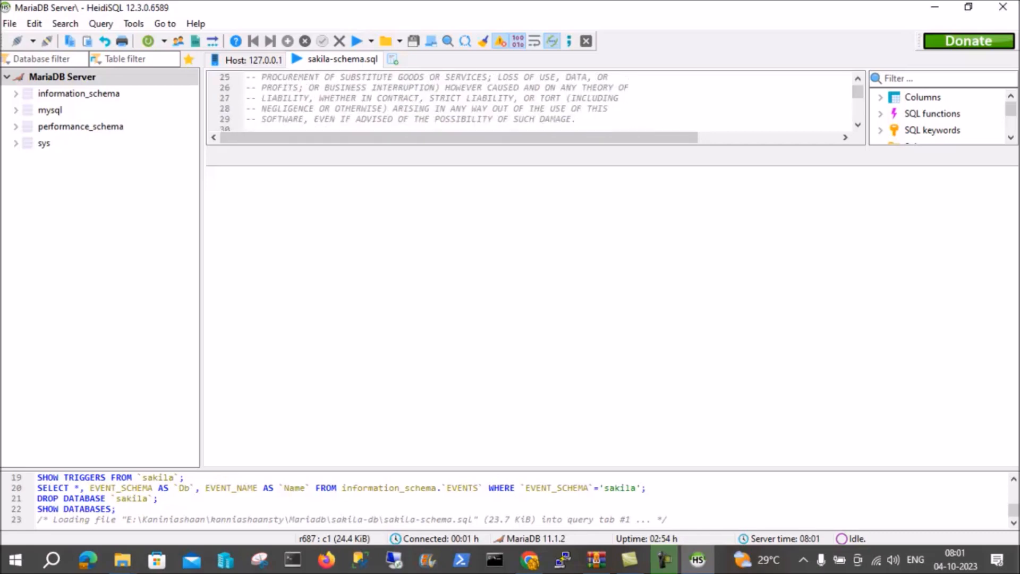
pyautogui.scroll(-9, 531, 101)
pyautogui.scroll(4, 531, 101)
pyautogui.scroll(3, 532, 101)
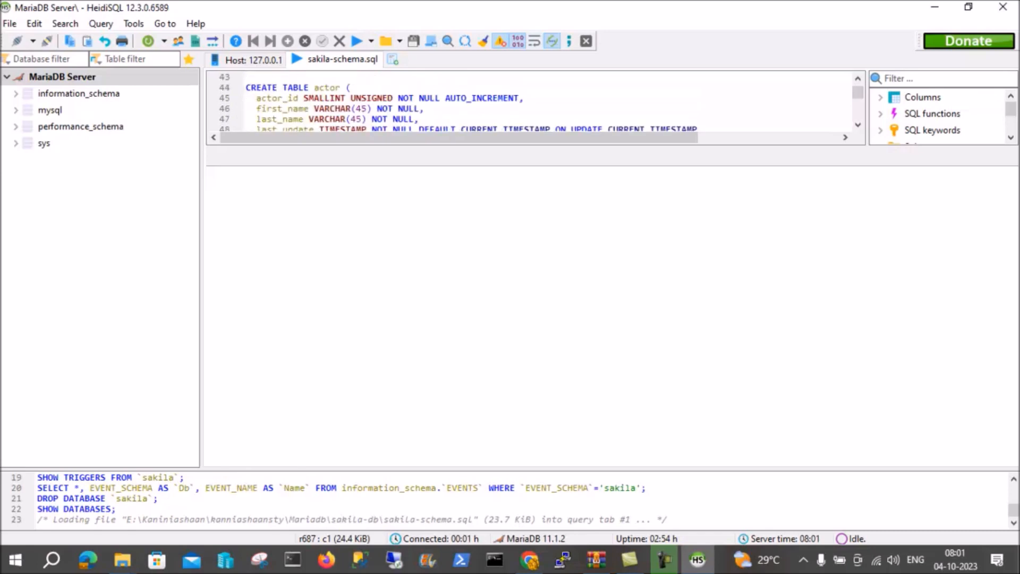
pyautogui.scroll(3, 531, 101)
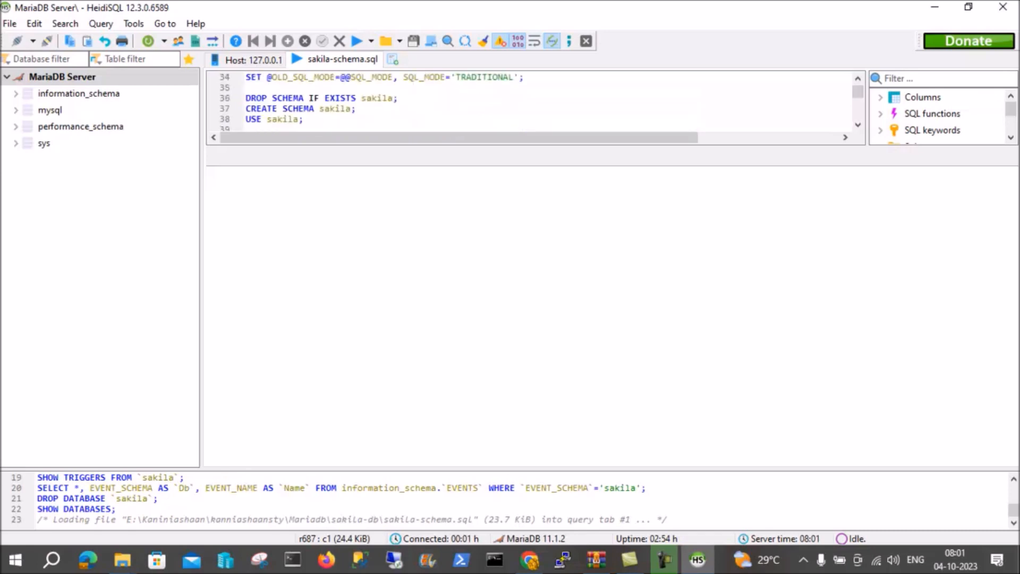
pyautogui.scroll(6, 531, 101)
pyautogui.scroll(-6, 532, 101)
pyautogui.scroll(-1, 531, 101)
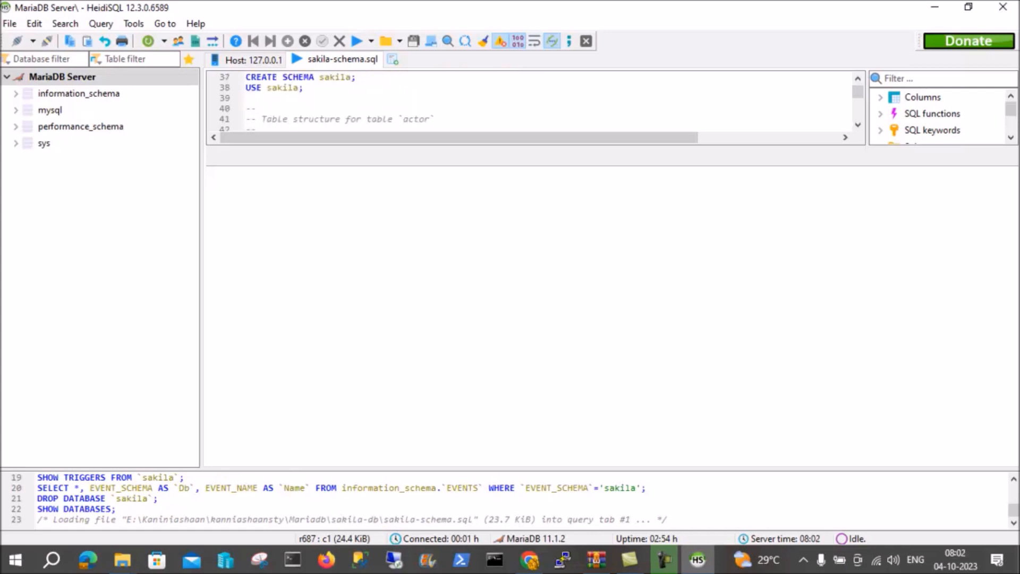
pyautogui.scroll(-2, 531, 101)
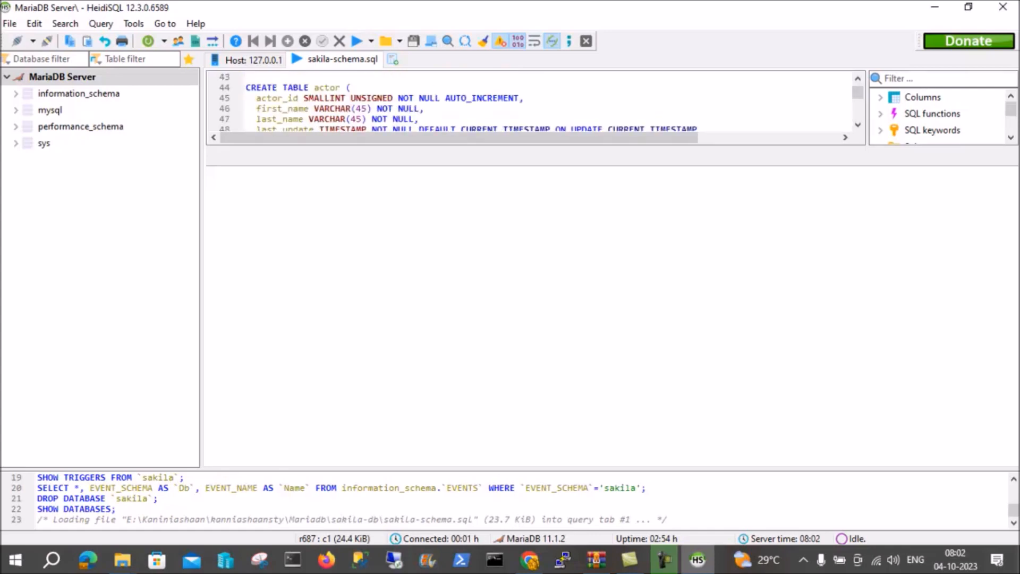
pyautogui.scroll(-5, 531, 101)
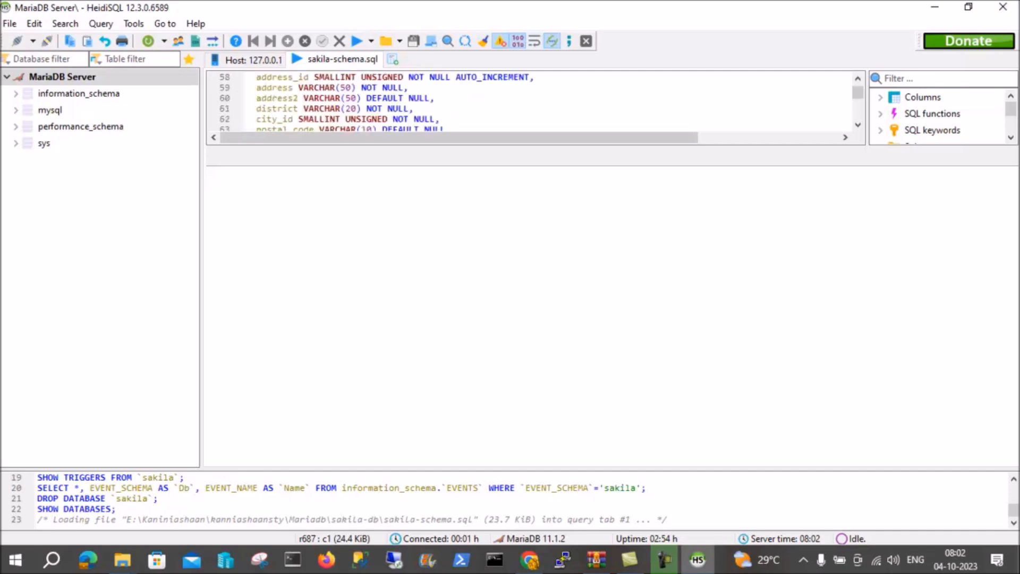
pyautogui.scroll(-6, 531, 101)
pyautogui.scroll(12, 532, 101)
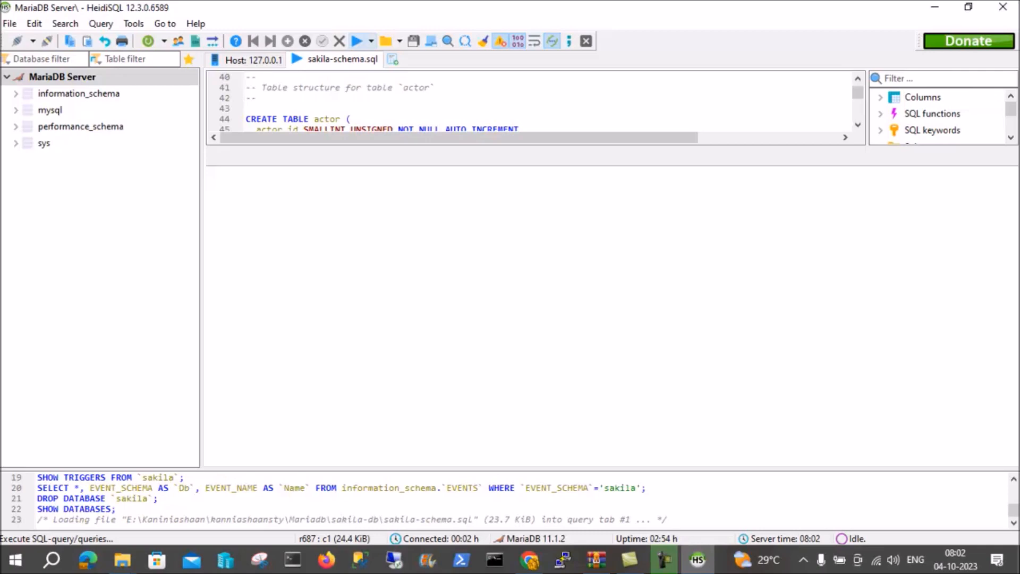
# Execute the whole sakila-schema script, dismiss the warning and refresh the server's database list.
pyautogui.click(357, 41)
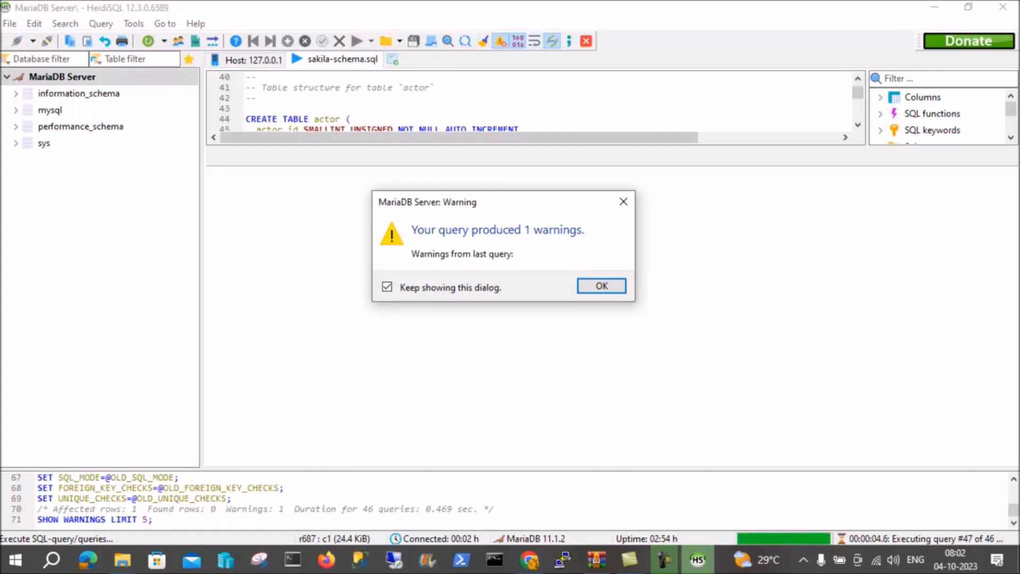
pyautogui.press('Return')
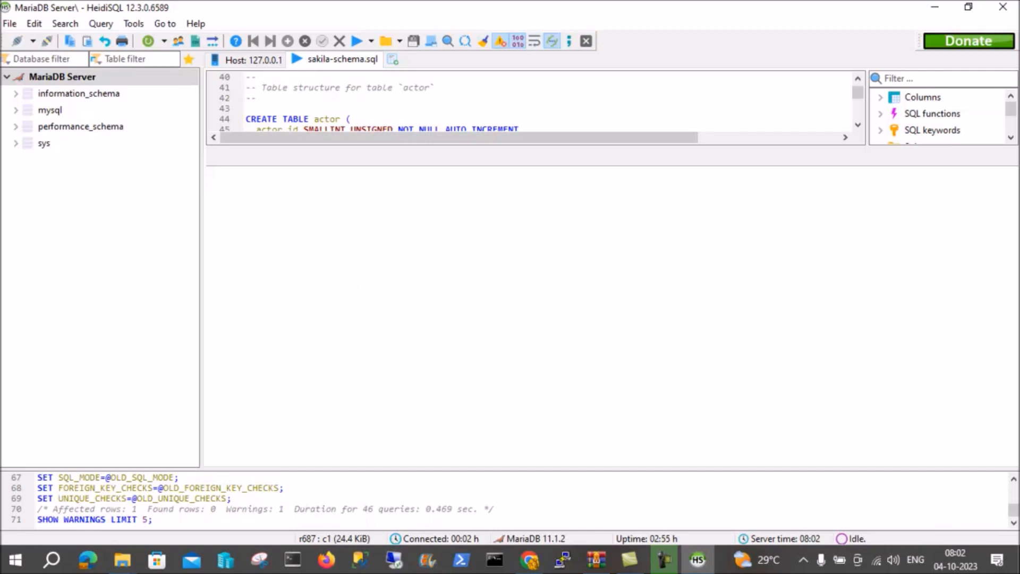
pyautogui.rightClick(112, 193)
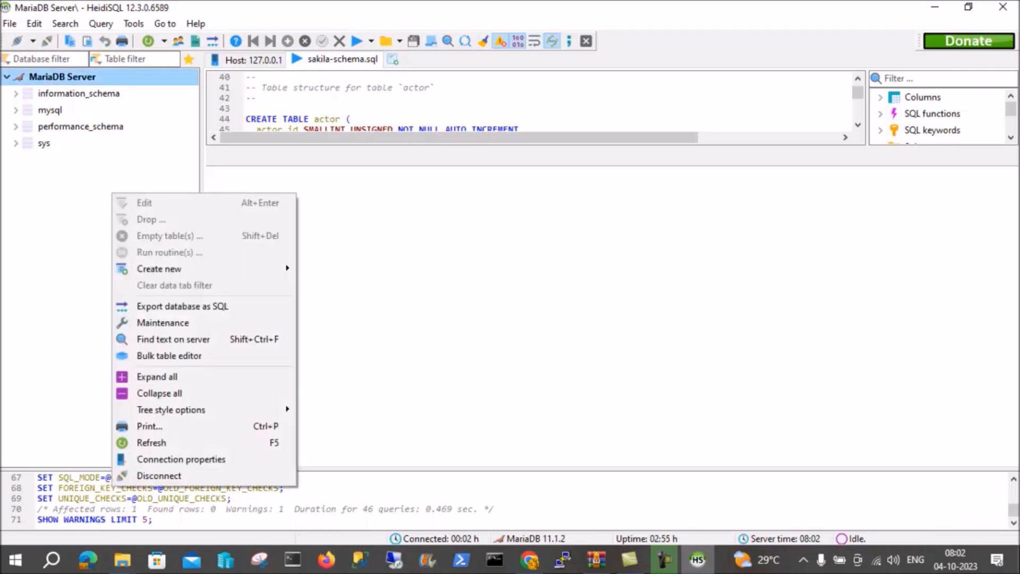
pyautogui.click(152, 442)
# Expand the sakila database and review its tables, views, triggers and routines.
pyautogui.click(49, 144)
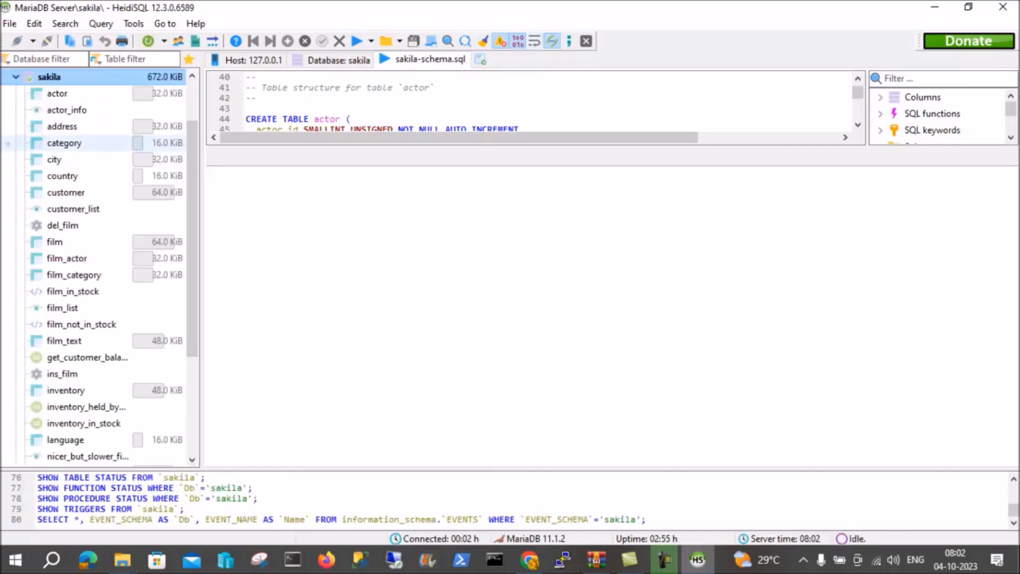
pyautogui.scroll(-2, 80, 143)
pyautogui.scroll(-1, 80, 143)
pyautogui.scroll(5, 80, 225)
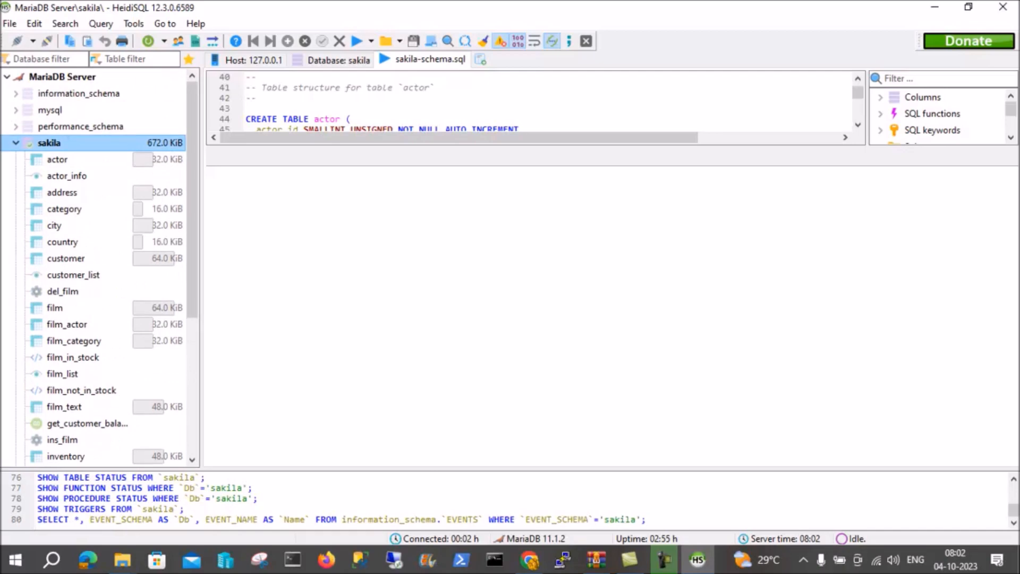
pyautogui.scroll(-2, 80, 225)
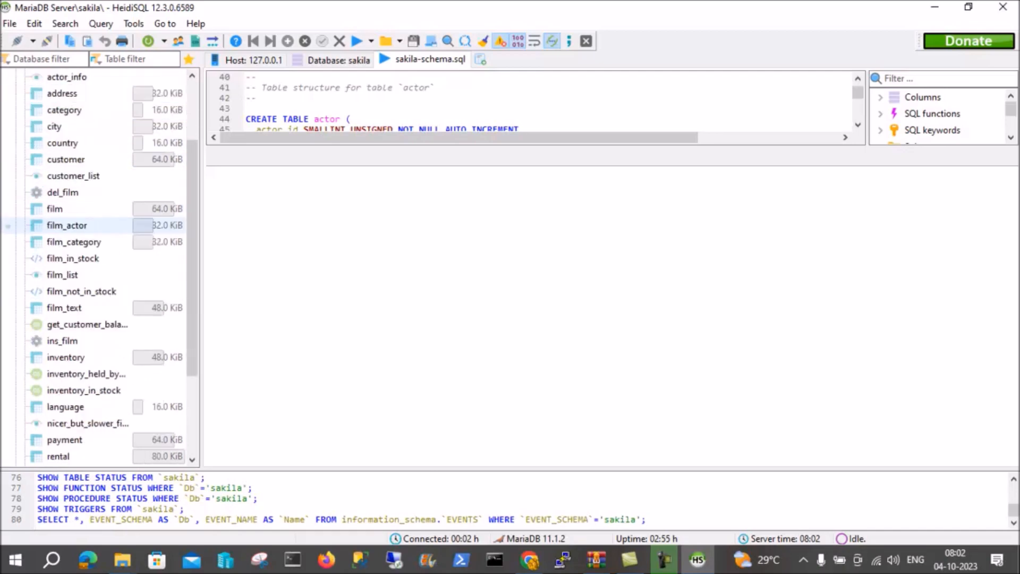
pyautogui.scroll(-3, 79, 226)
pyautogui.scroll(5, 80, 225)
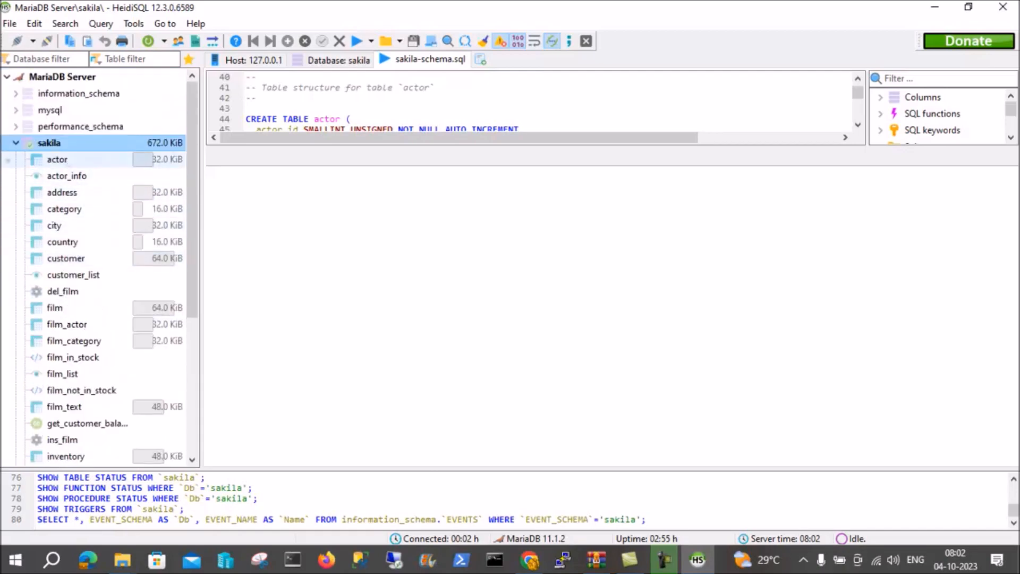
# Open the actor table of sakila and inspect its column definitions and its data rows.
pyautogui.click(67, 160)
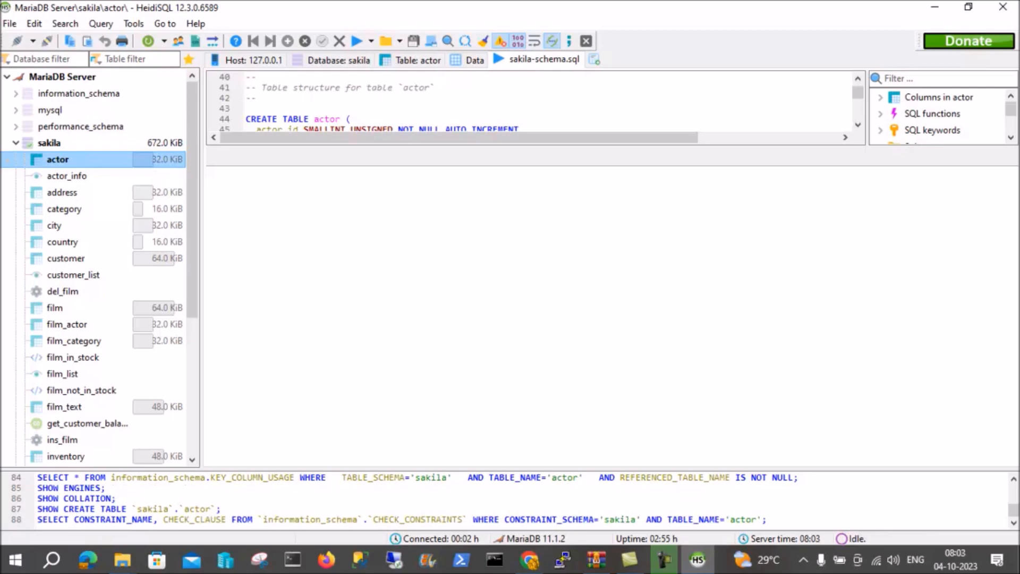
pyautogui.rightClick(89, 156)
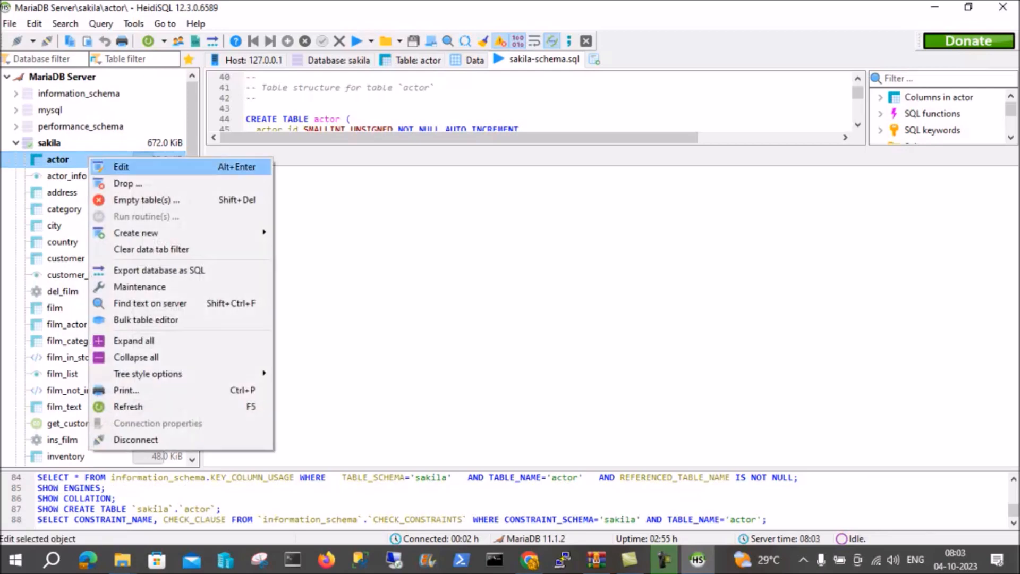
pyautogui.click(120, 166)
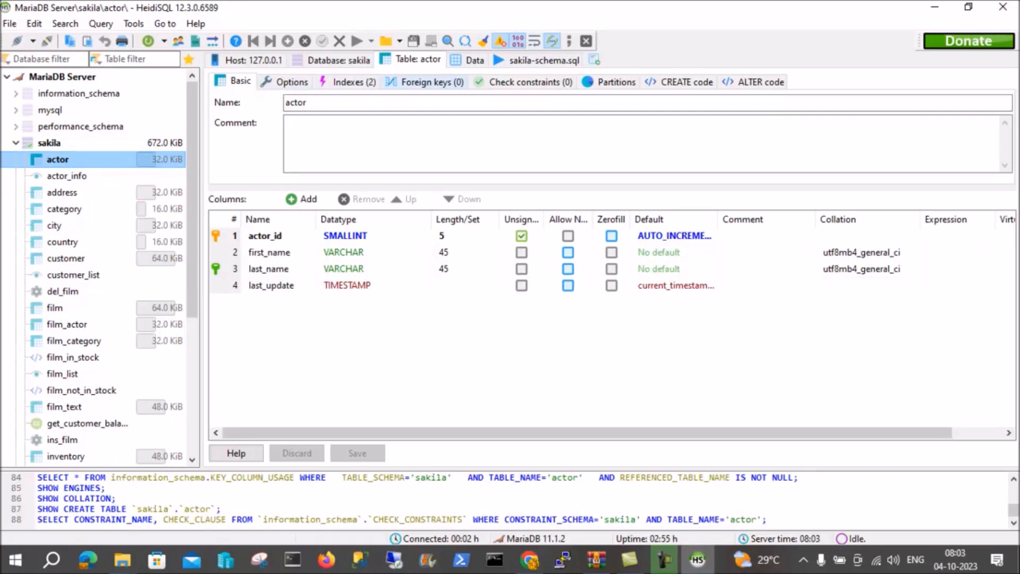
pyautogui.click(474, 60)
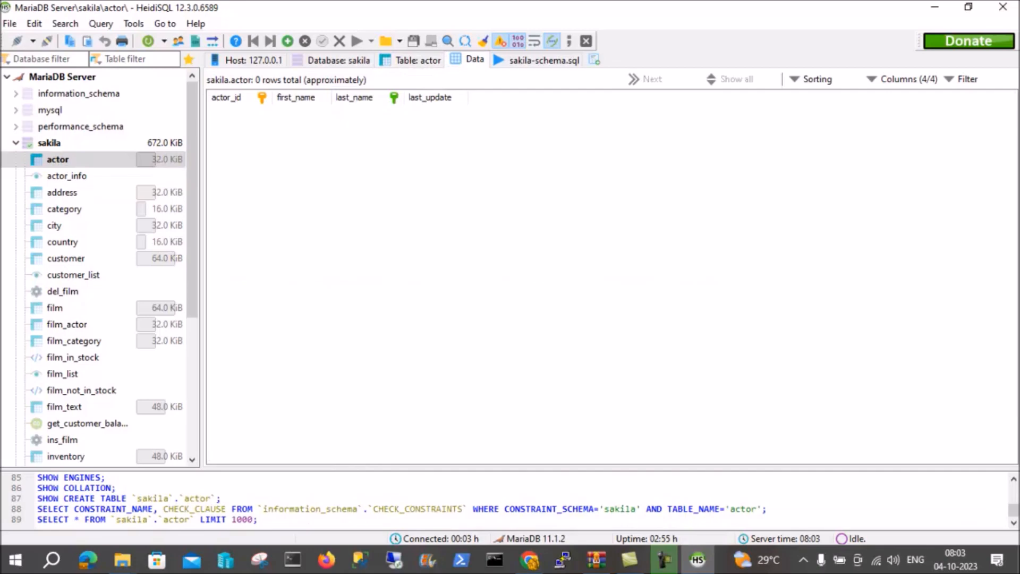
pyautogui.click(418, 60)
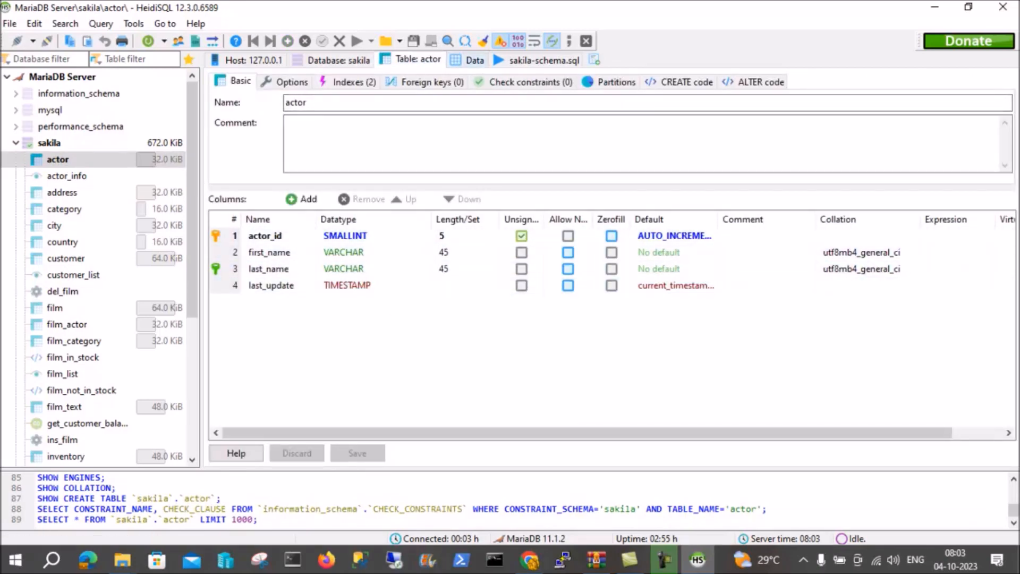
pyautogui.click(474, 60)
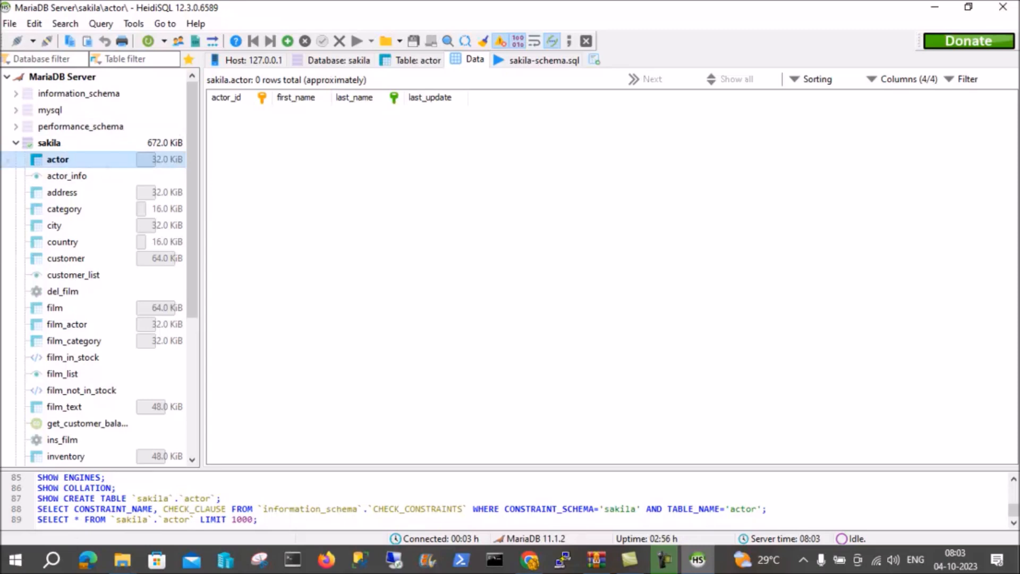
# Select the sakila database and load the sakila-data SQL file into a query, accepting automatic encoding detection.
pyautogui.click(49, 143)
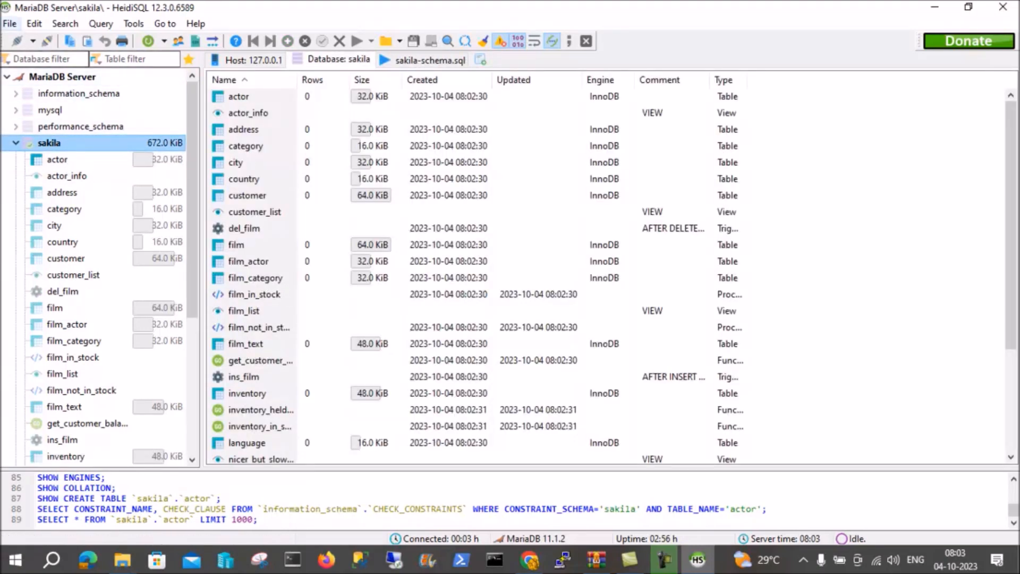
pyautogui.click(10, 23)
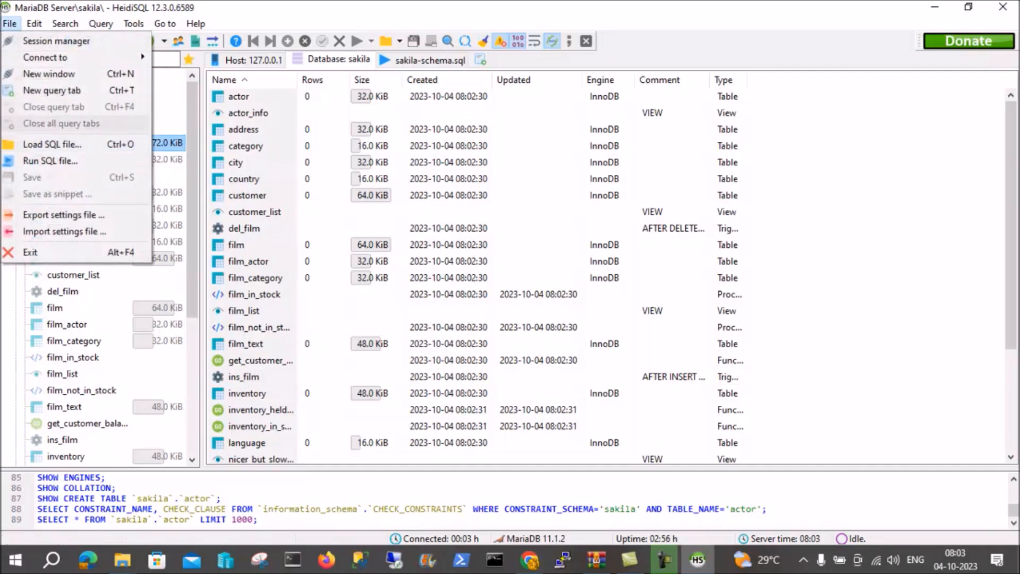
pyautogui.click(52, 144)
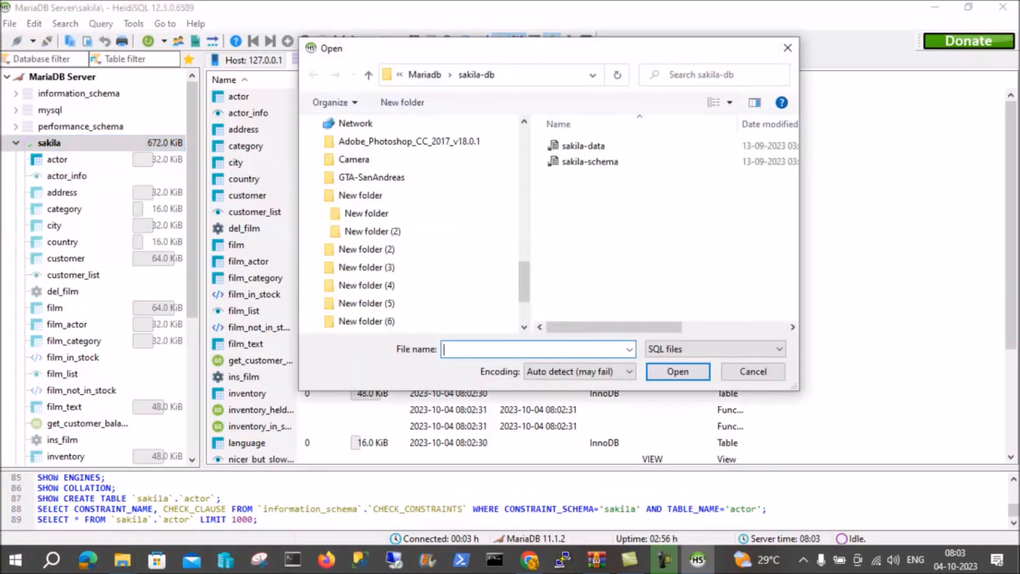
pyautogui.click(583, 146)
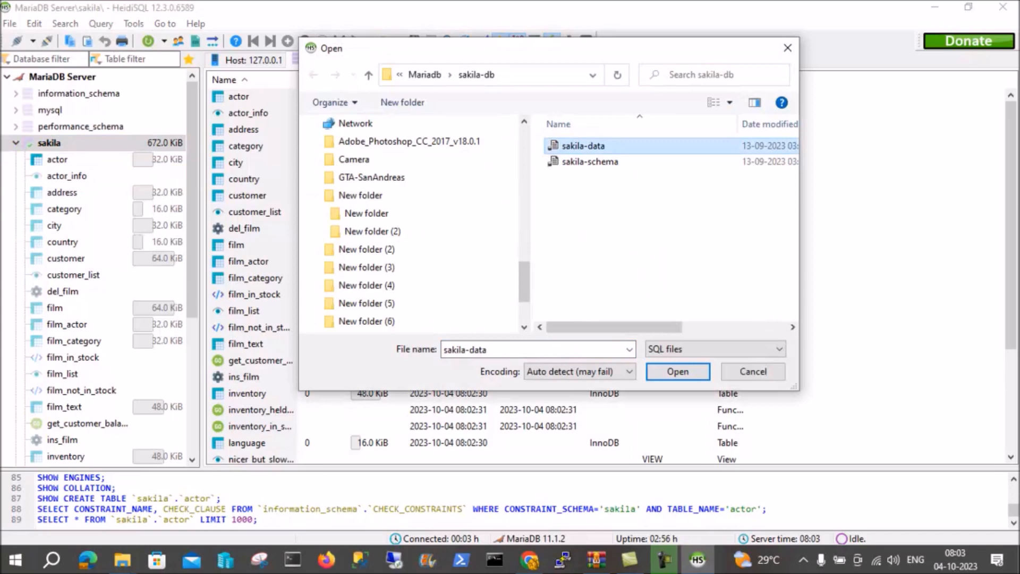
pyautogui.click(678, 371)
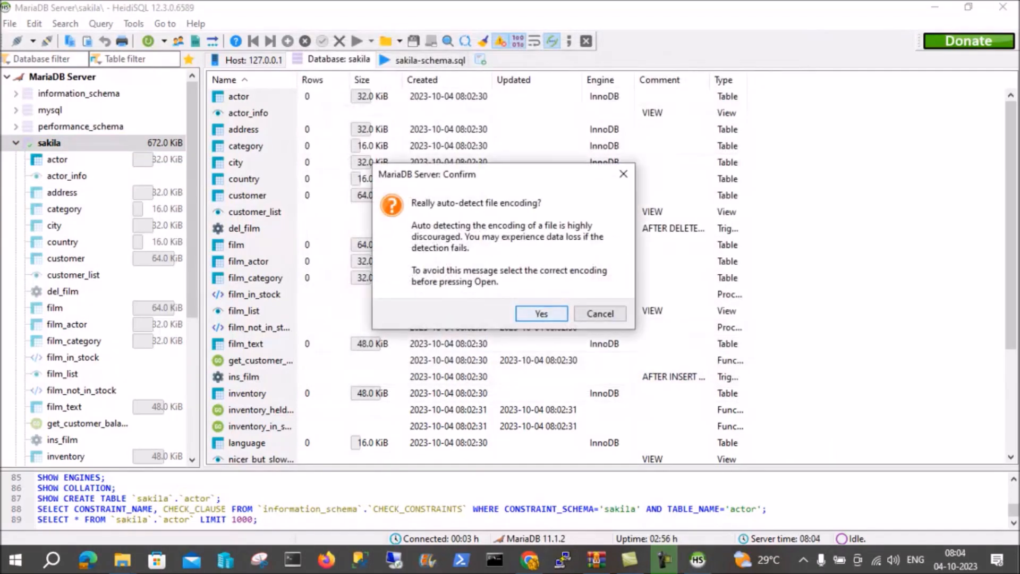
pyautogui.press('Return')
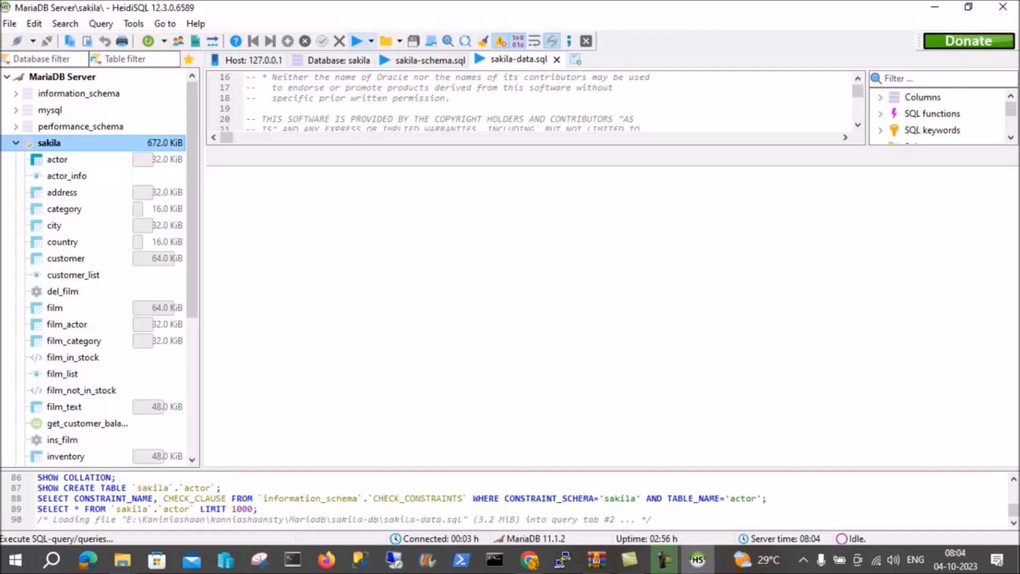
# Execute the whole sakila-data script against the sakila database.
pyautogui.click(356, 41)
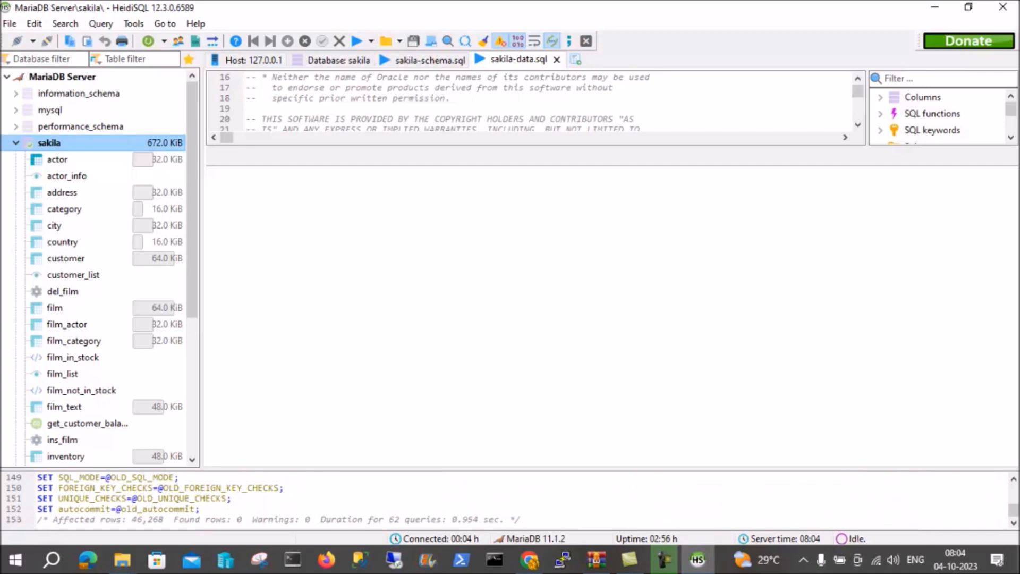
# Open the actor table of sakila and browse its data rows to check the inserted records.
pyautogui.click(57, 160)
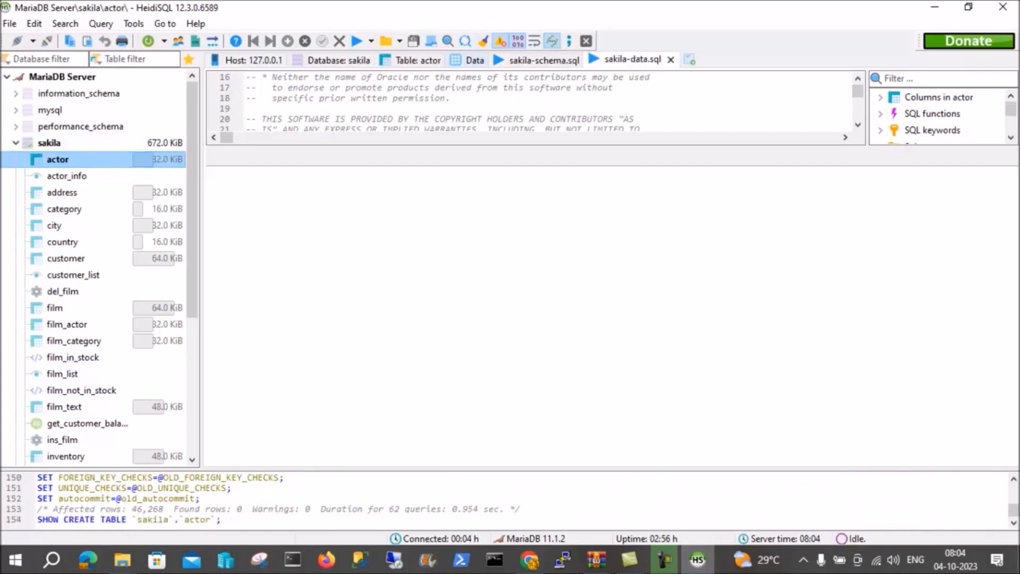
pyautogui.click(474, 60)
pyautogui.scroll(-15, 611, 281)
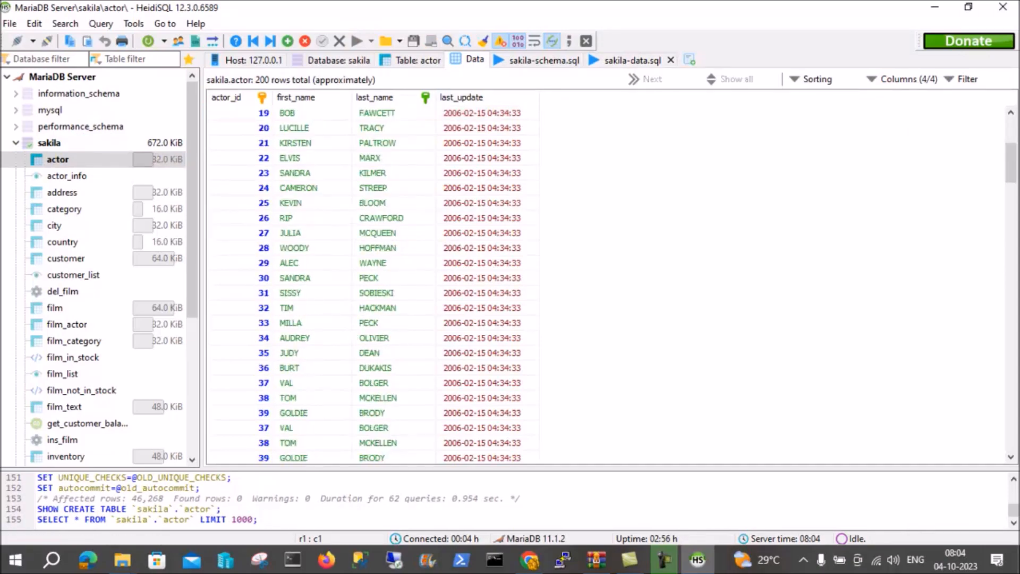
pyautogui.scroll(15, 611, 281)
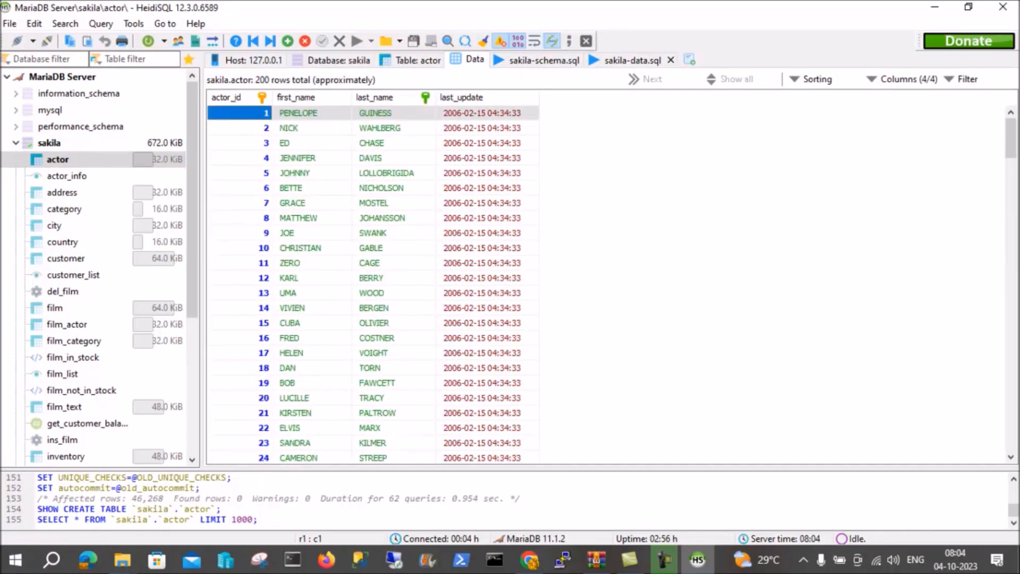
pyautogui.scroll(-13, 611, 281)
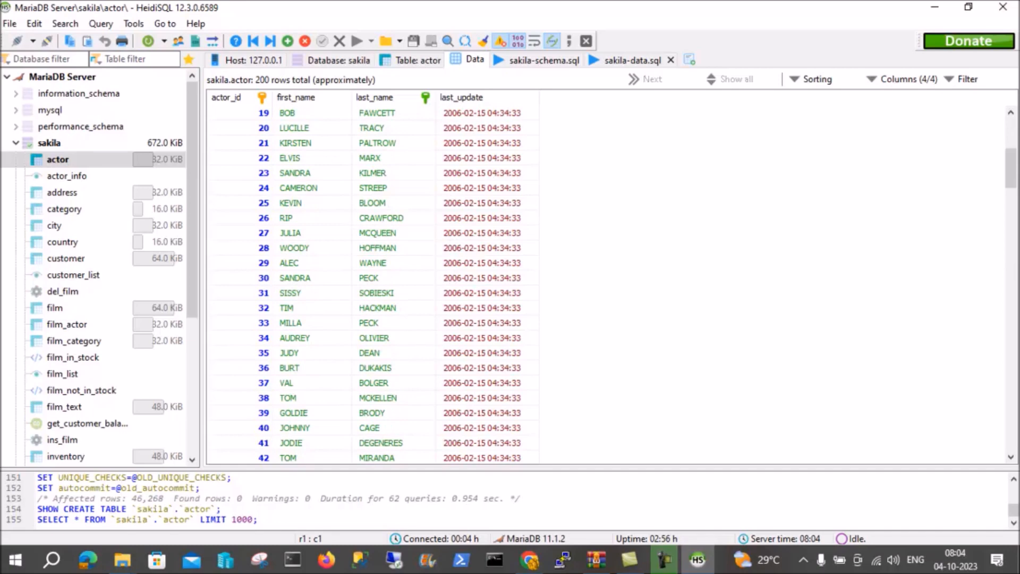
pyautogui.scroll(-3, 611, 282)
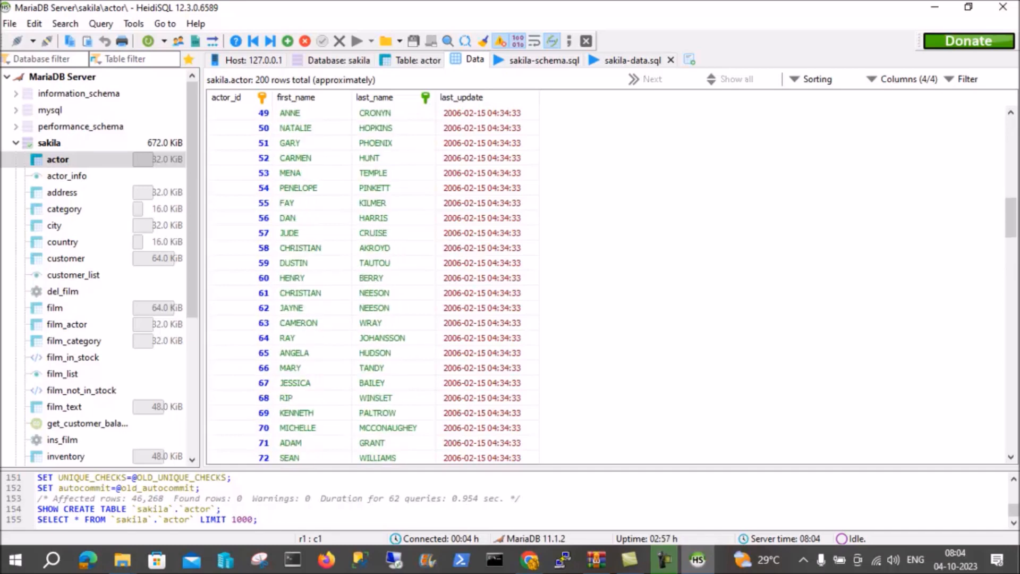
pyautogui.scroll(-12, 611, 281)
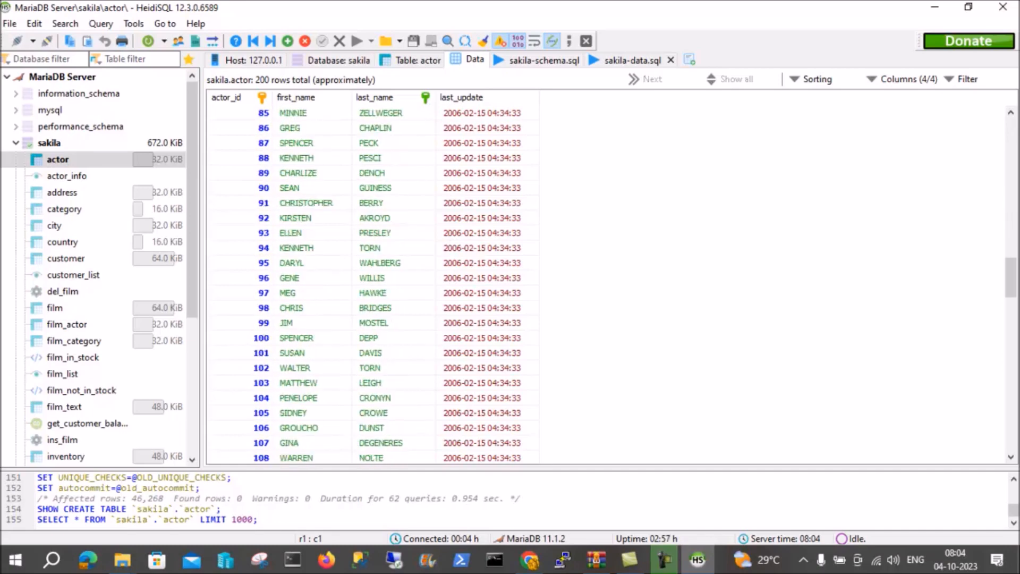
pyautogui.scroll(-16, 611, 281)
pyautogui.scroll(4, 611, 282)
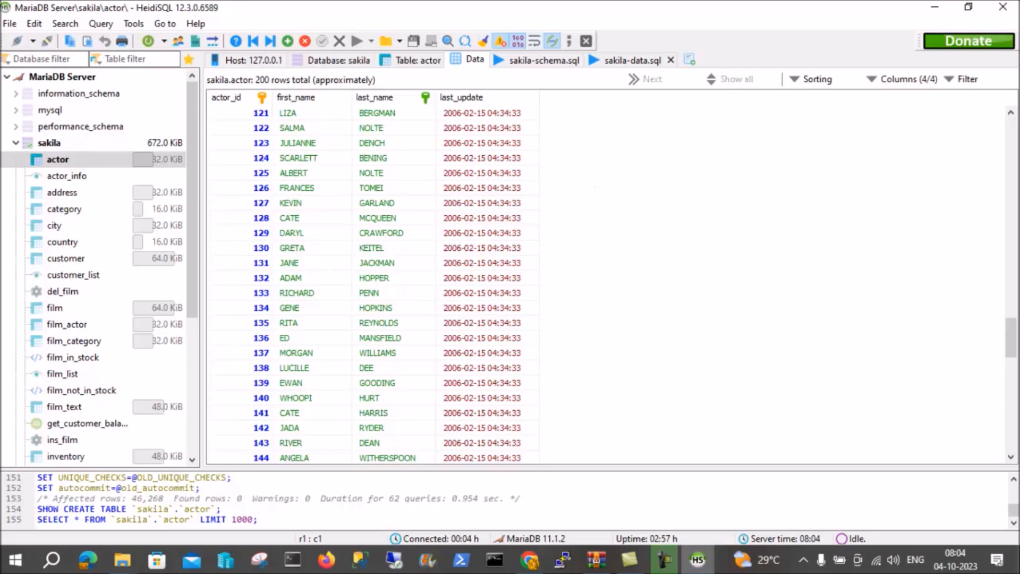
# Revisit the MySQL example databases page in Chrome, return to HeidiSQL and review the sakila-schema and sakila-data files in the SQL file chooser without loading either.
pyautogui.click(530, 559)
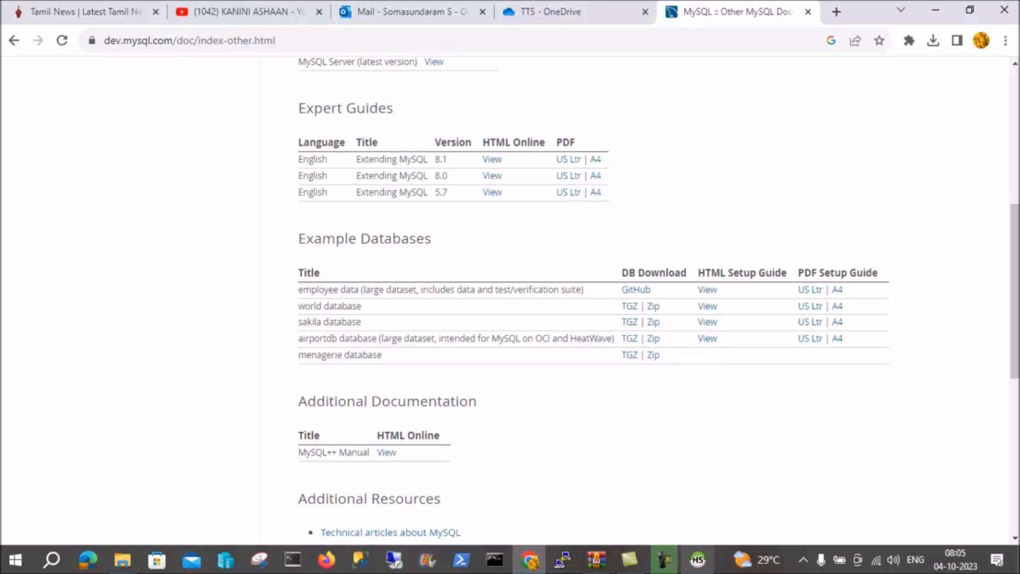
pyautogui.click(697, 560)
pyautogui.click(9, 23)
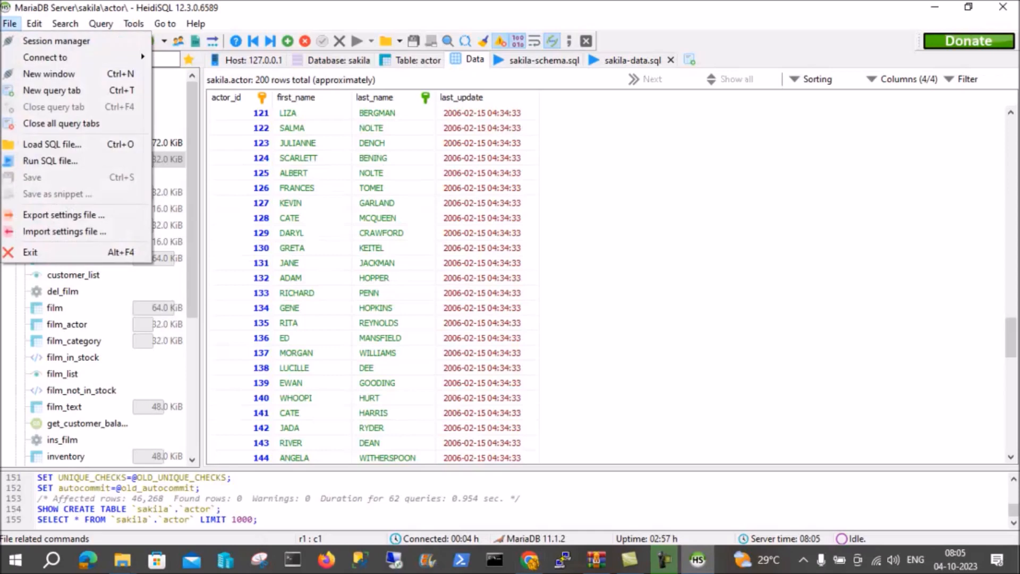
pyautogui.press('Return')
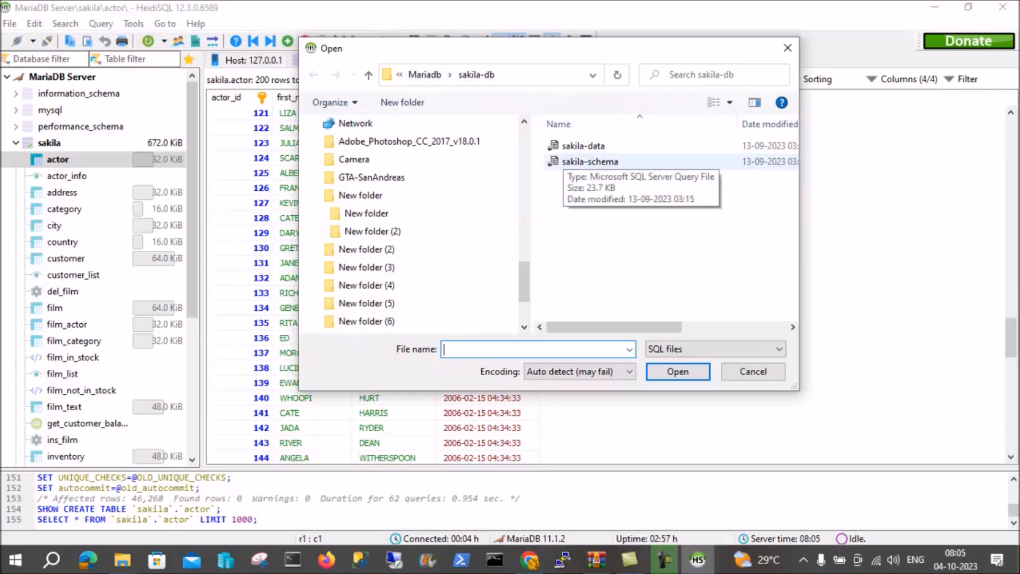
pyautogui.click(565, 161)
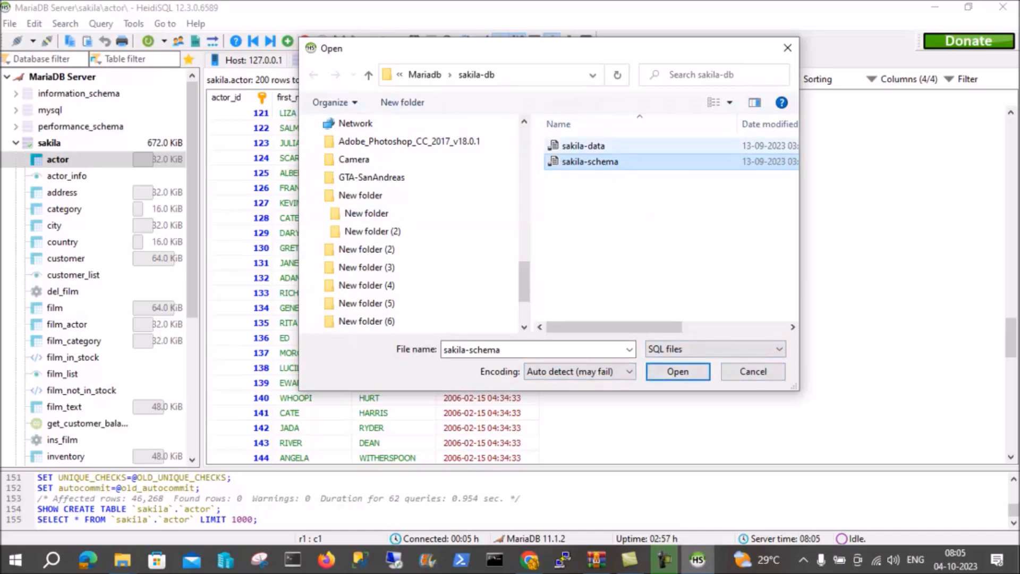
pyautogui.click(583, 146)
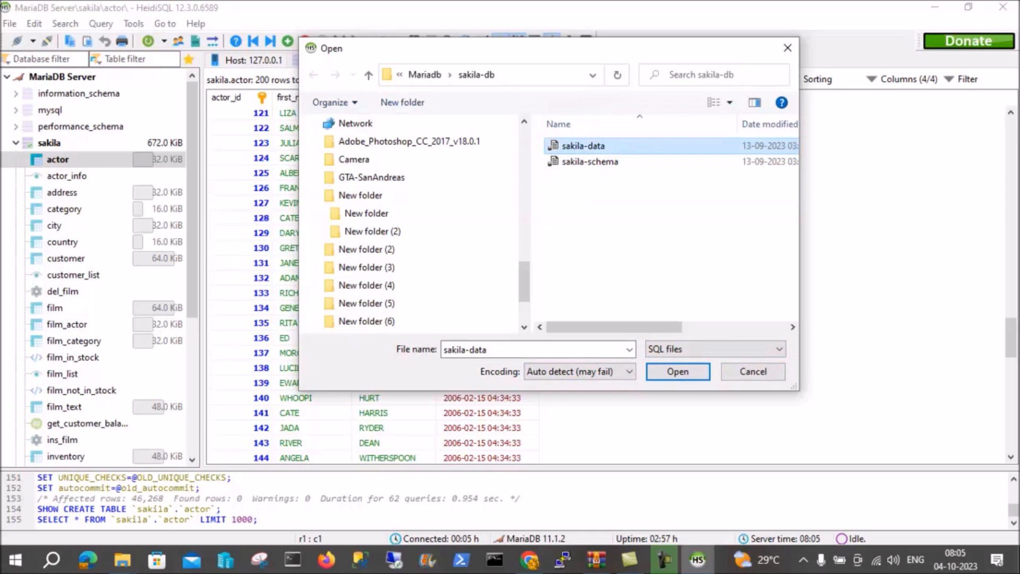
pyautogui.click(589, 161)
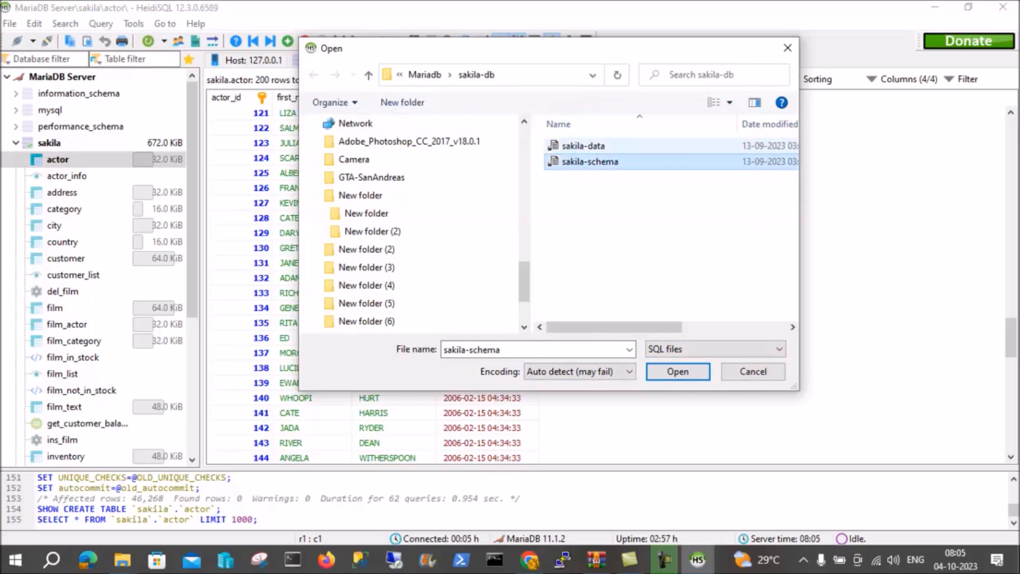
pyautogui.click(583, 145)
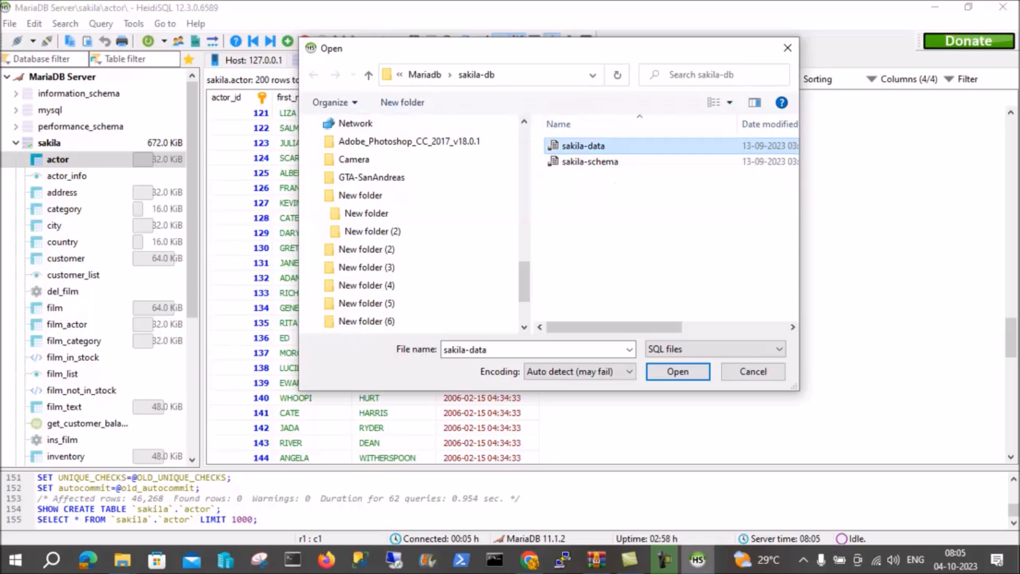
pyautogui.click(753, 371)
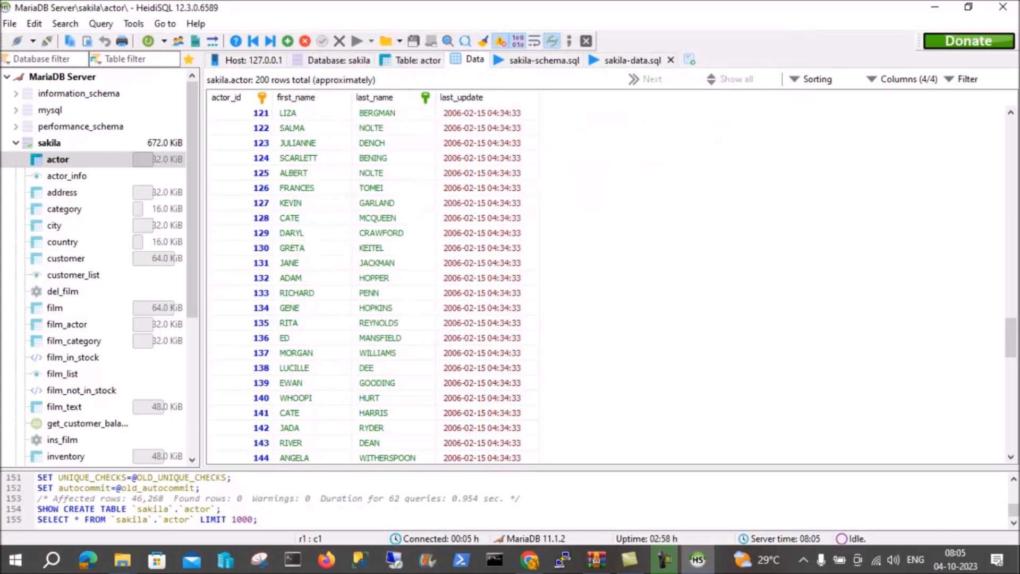
pyautogui.scroll(-2, 611, 282)
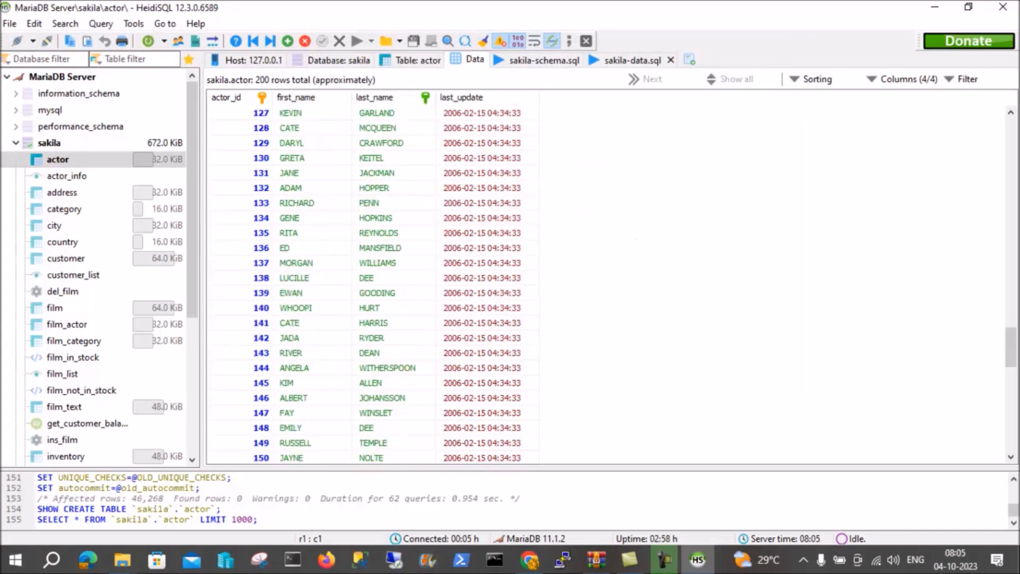